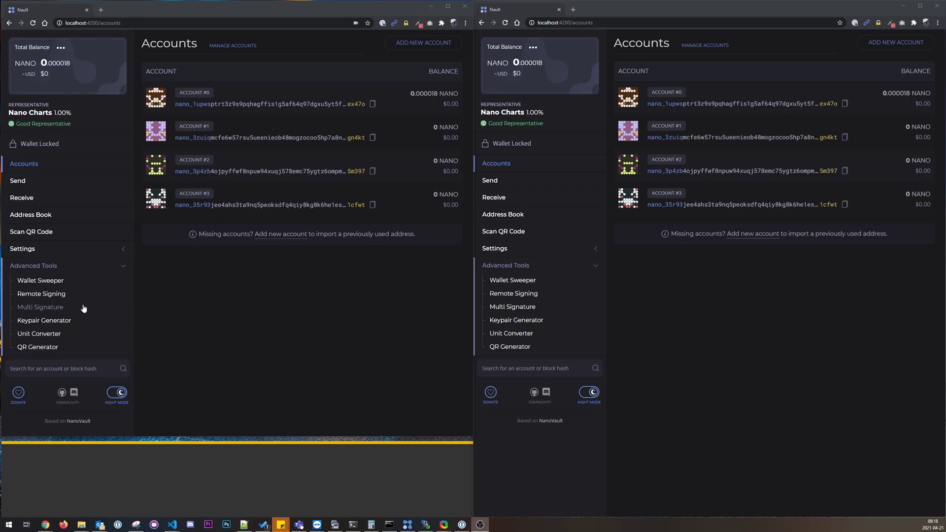
Step: Focus the left wallet window and open Advanced Tools > Multi Signature
left_click(44, 311)
left_click(44, 308)
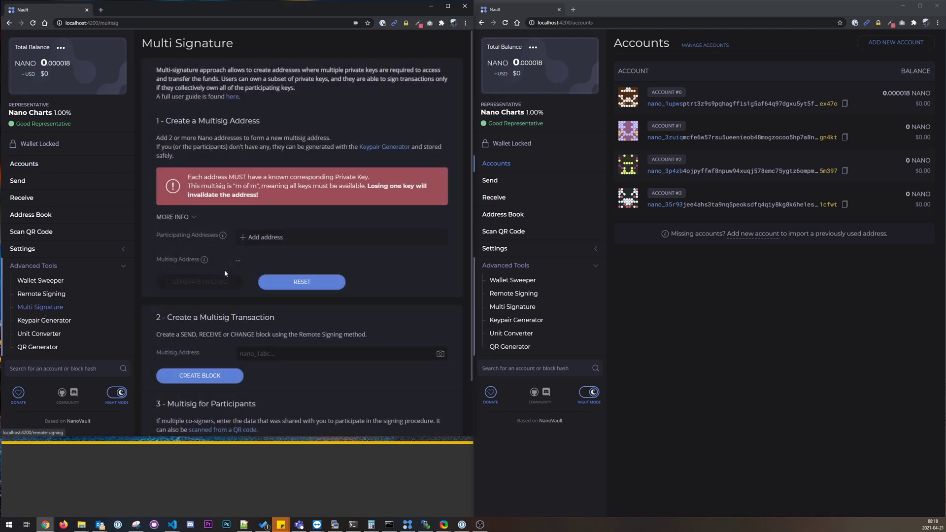
Step: Skim the 'How to use multi-signature (multisig) in Nault' guide, then go back to the Multi Signature page
left_click(232, 97)
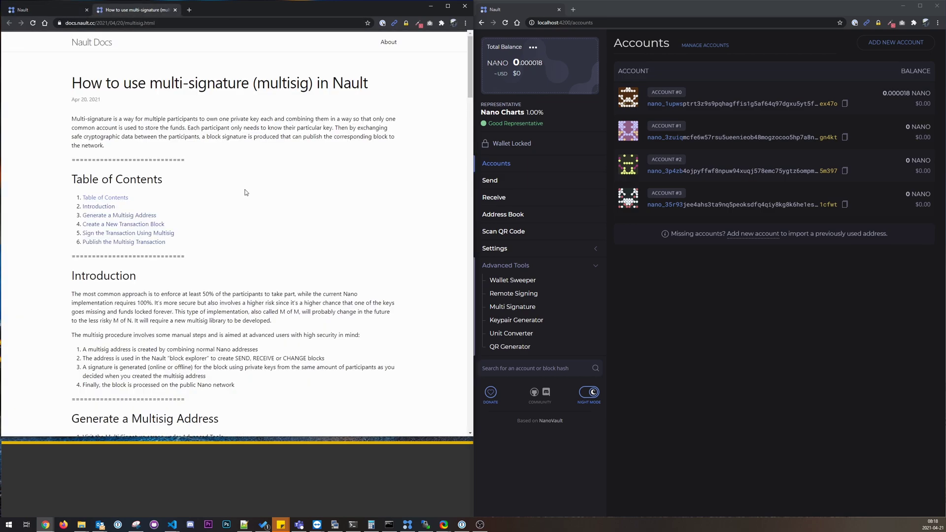
scroll(247, 191, "down", 12)
scroll(248, 192, "up", 12)
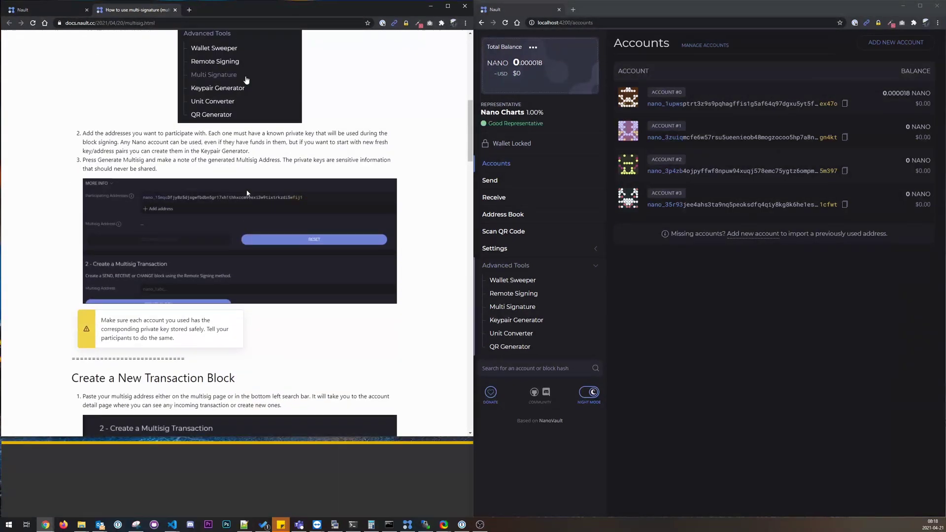
left_click(57, 10)
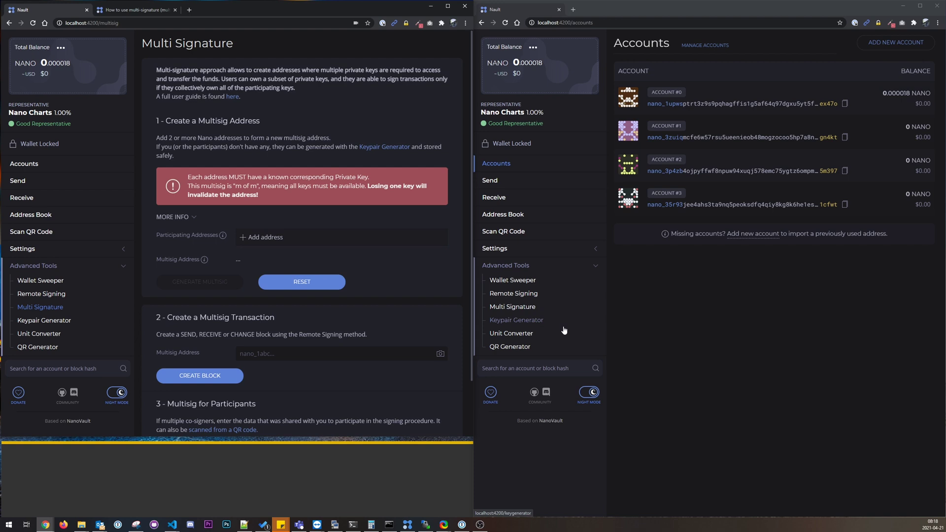
Step: Generate a first keypair and paste its private key and address into the sticky note
left_click(526, 321)
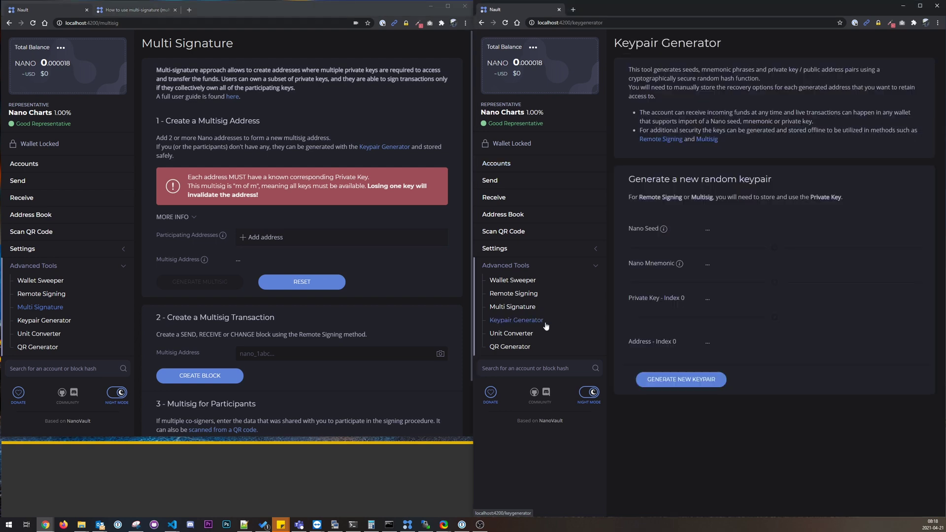
left_click(689, 382)
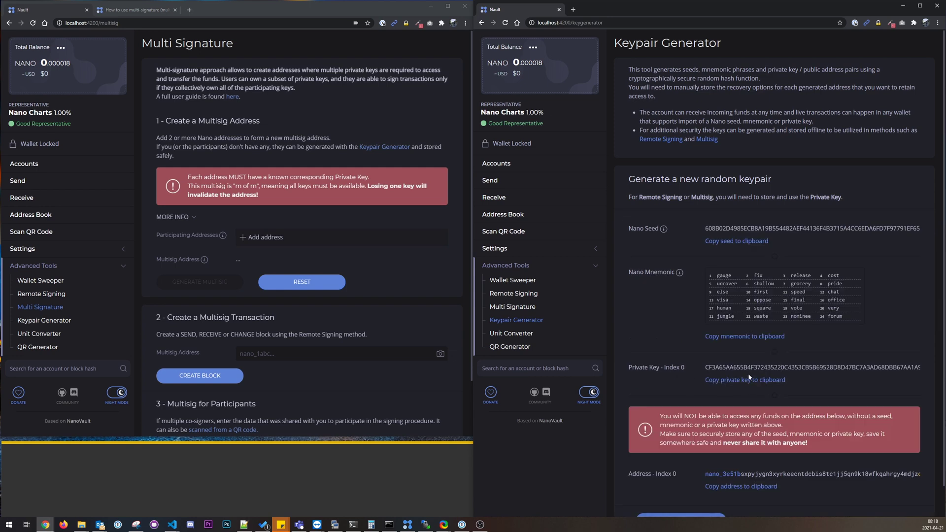
scroll(825, 337, "down", 1)
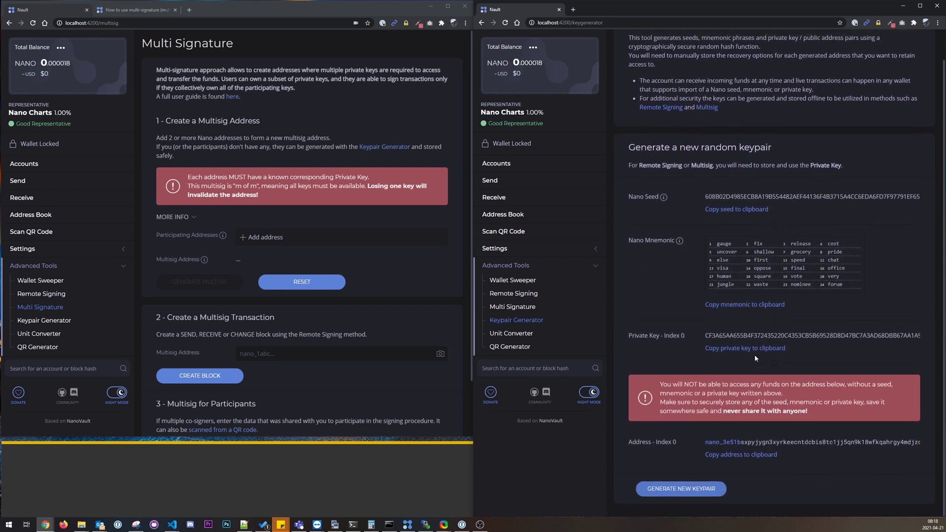
double_click(752, 337)
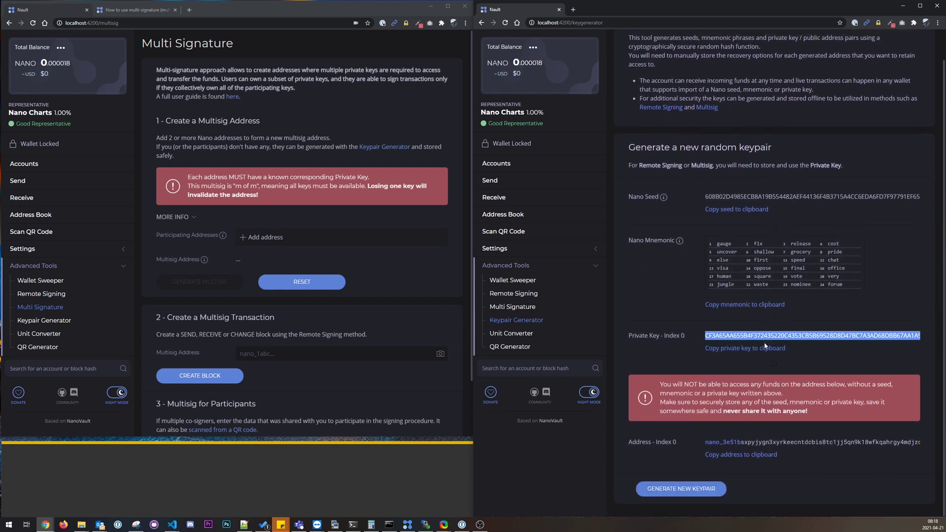
left_click(765, 348)
left_click(209, 468)
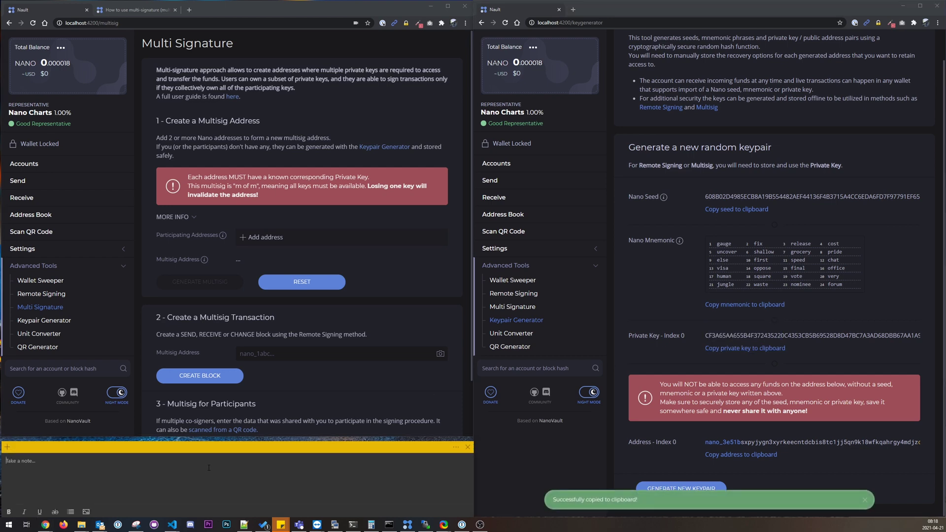
key("ctrl+v")
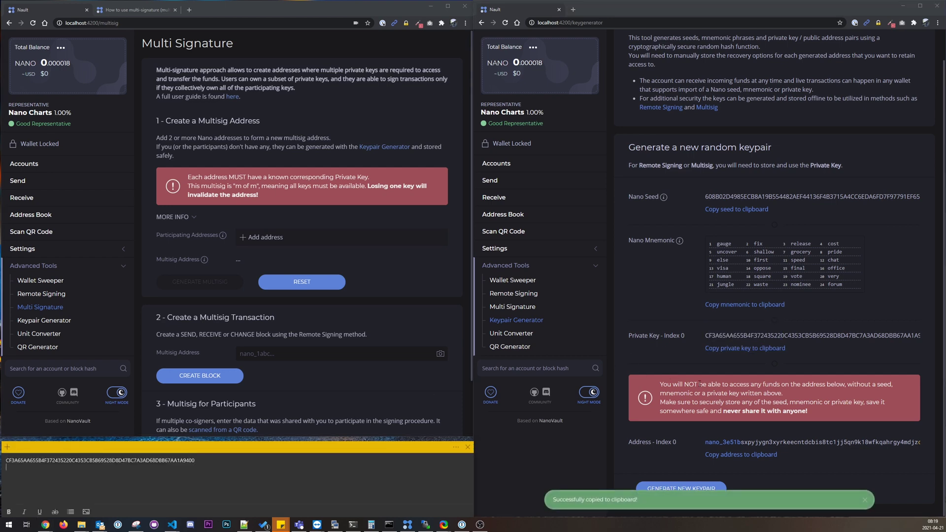
left_click(741, 455)
left_click(148, 470)
key("Return")
key("ctrl+v")
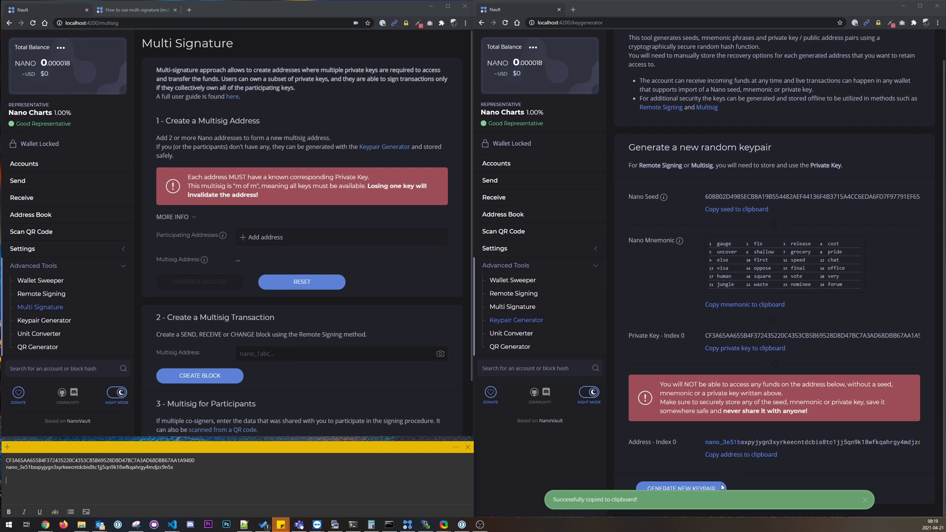
Step: Generate a second keypair, paste its private key and address into the note, and select the first address
left_click(699, 489)
left_click(745, 348)
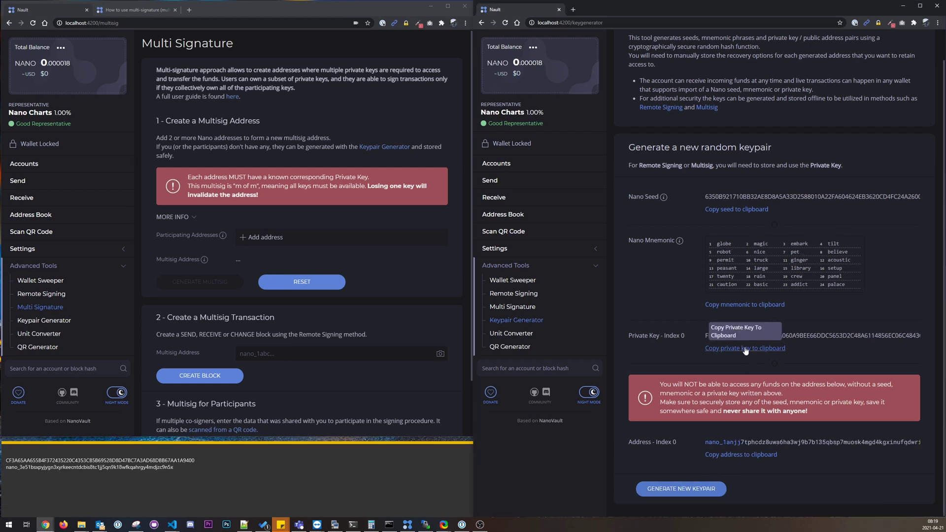
left_click(106, 484)
key("ctrl+v")
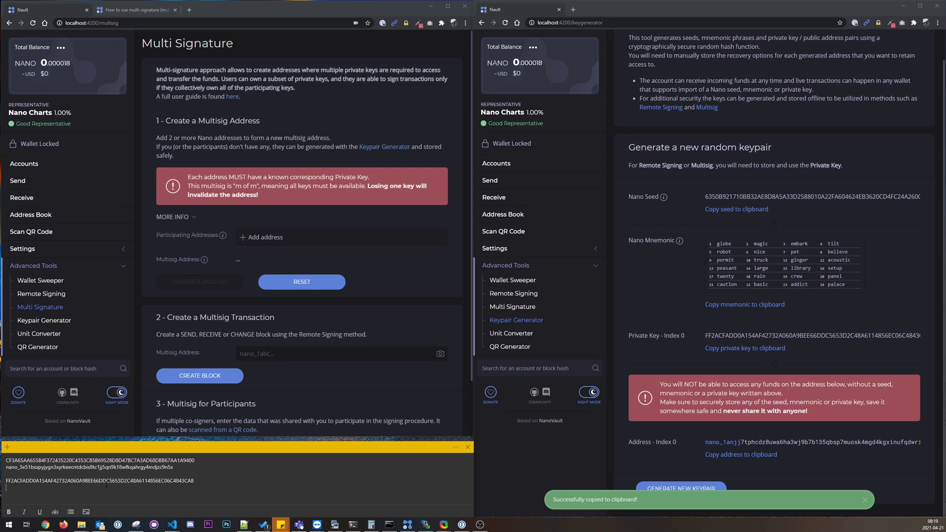
left_click(741, 455)
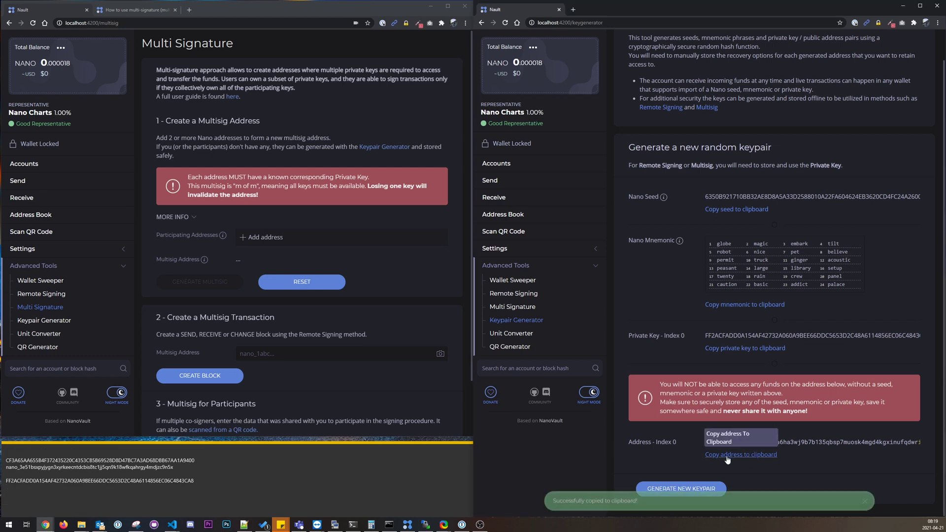
left_click(110, 499)
key("ctrl+v")
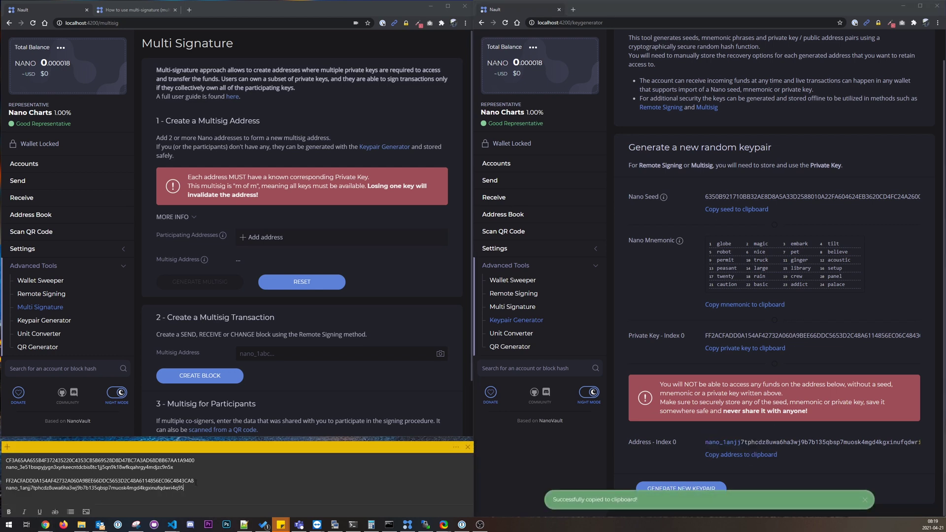
double_click(115, 467)
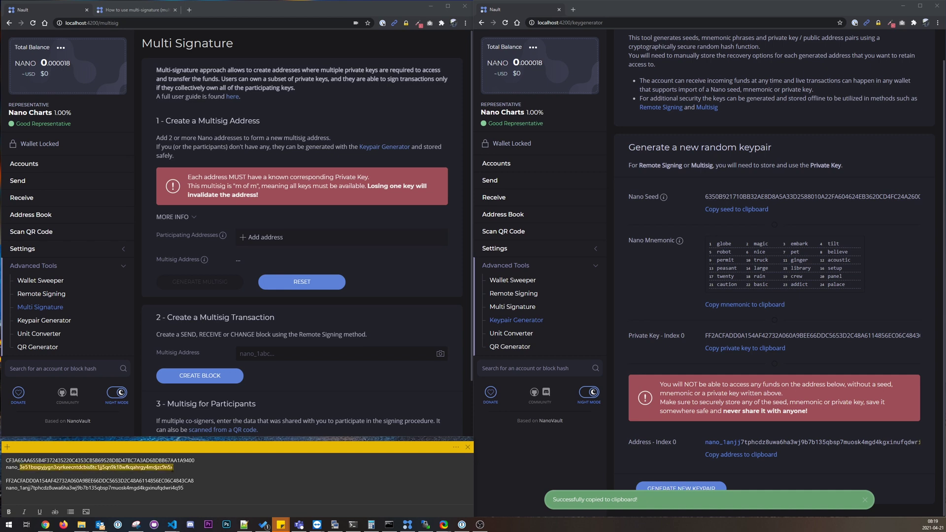
left_click_drag(173, 468, 6, 468)
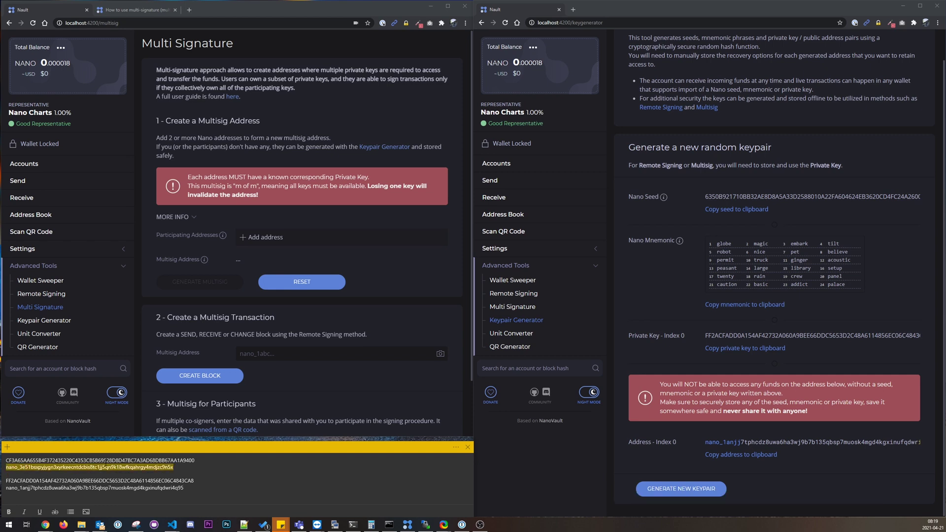
Step: Add both new keypair addresses from the note as multisig participants
left_click(242, 236)
key("ctrl+v")
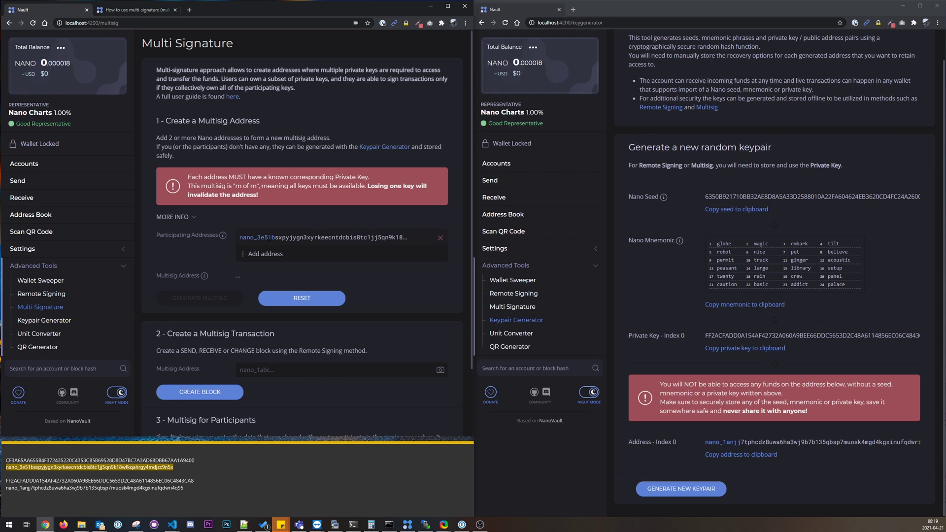
left_click(190, 490)
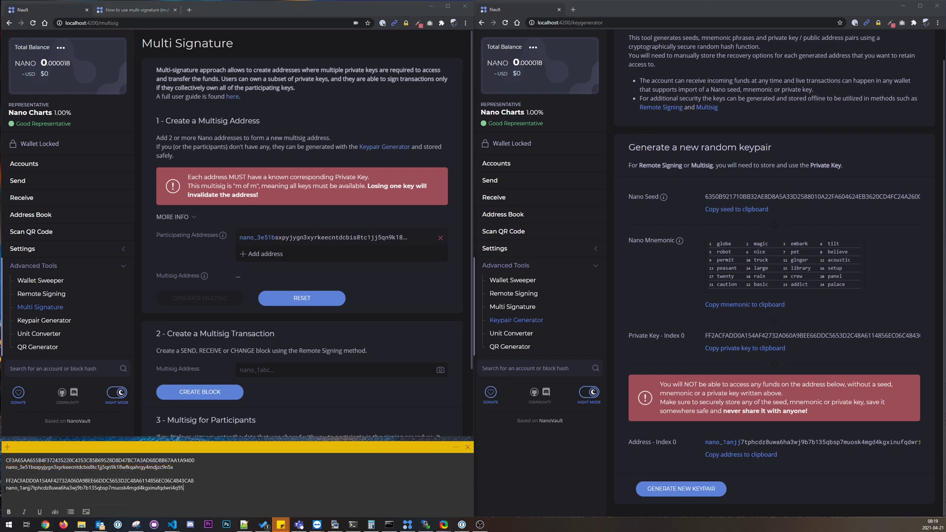
double_click(90, 488)
key("ctrl+c")
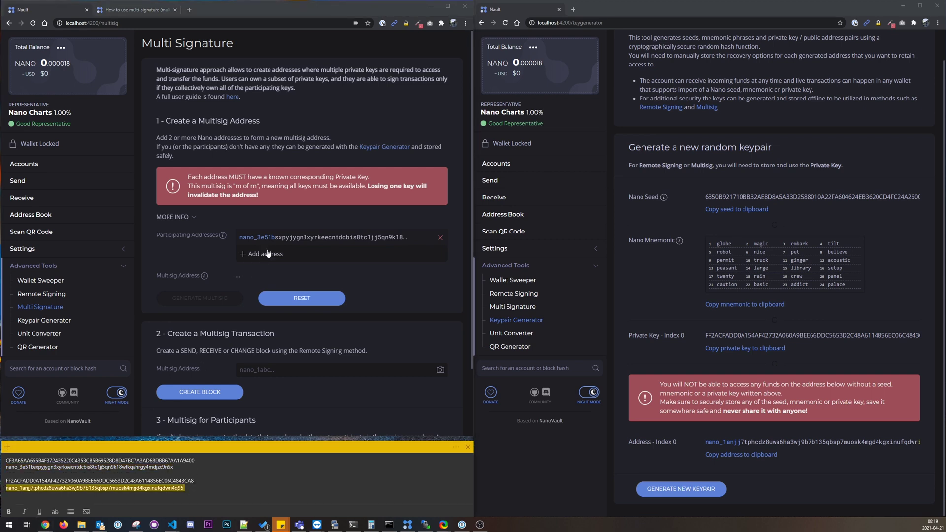
left_click(266, 254)
key("ctrl+v")
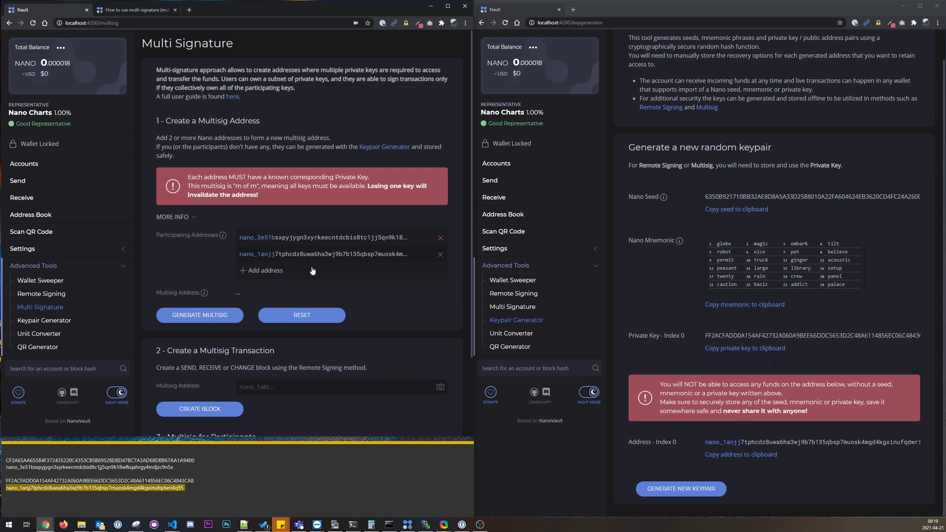
Step: Generate the multisig address from the two participants and copy it to the clipboard
left_click(198, 316)
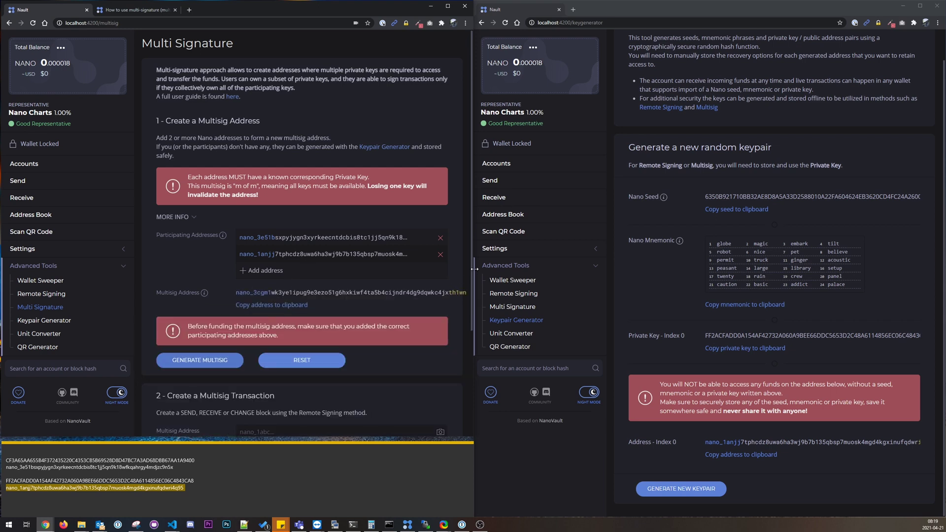
left_click_drag(473, 274, 486, 272)
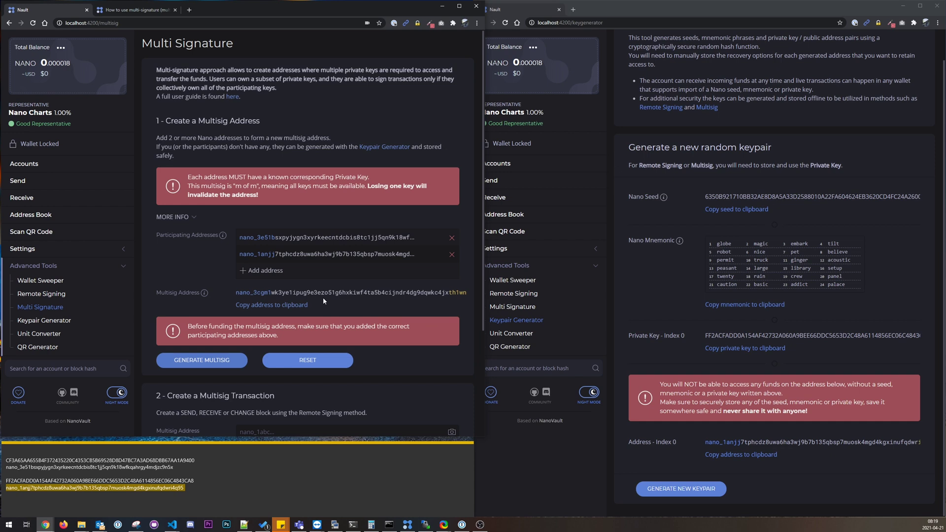
left_click(265, 306)
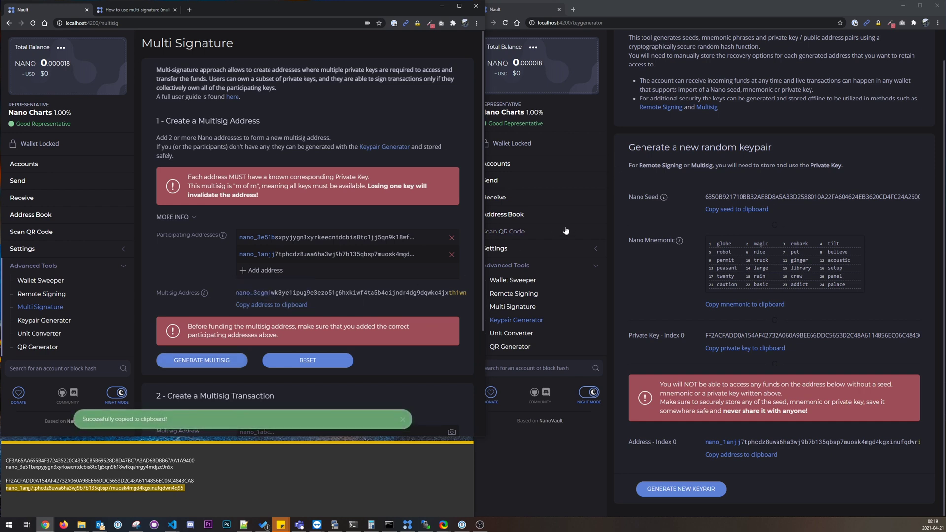
left_click_drag(486, 213, 474, 222)
Step: Send the maximum 0.000018 NANO from account #0 to the multisig address, unlocking the wallet with its password
left_click(513, 182)
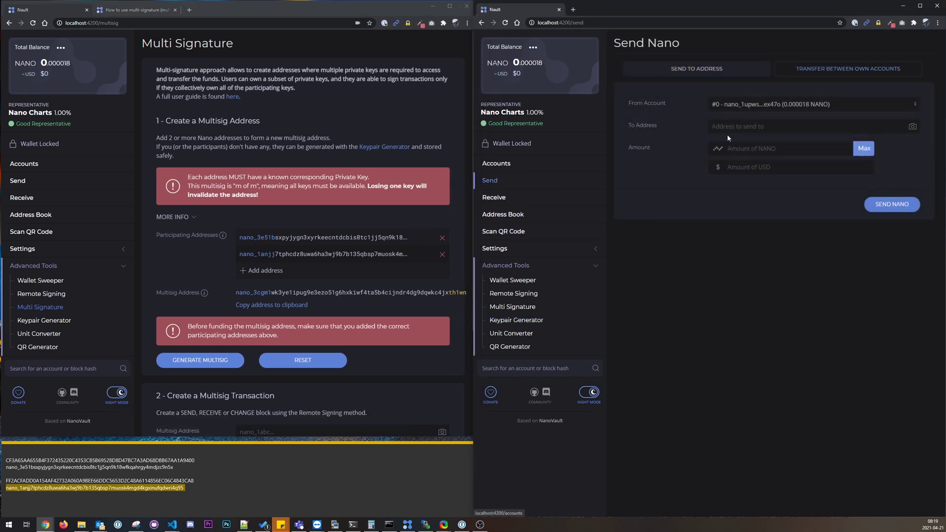
key("ctrl+v")
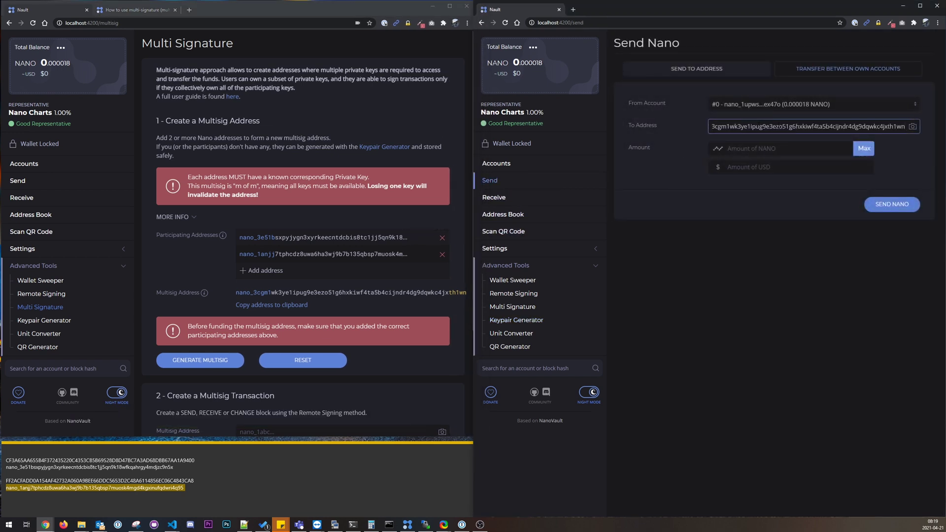
left_click(864, 148)
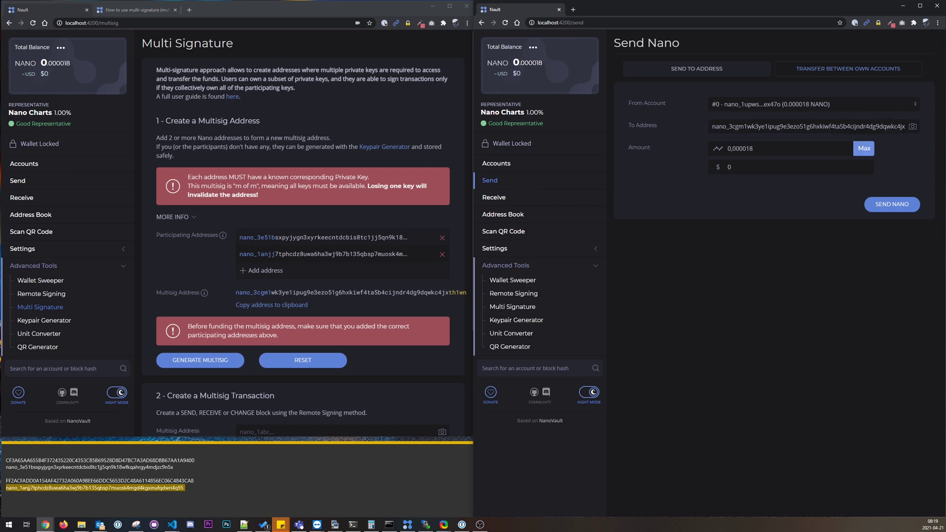
left_click(896, 203)
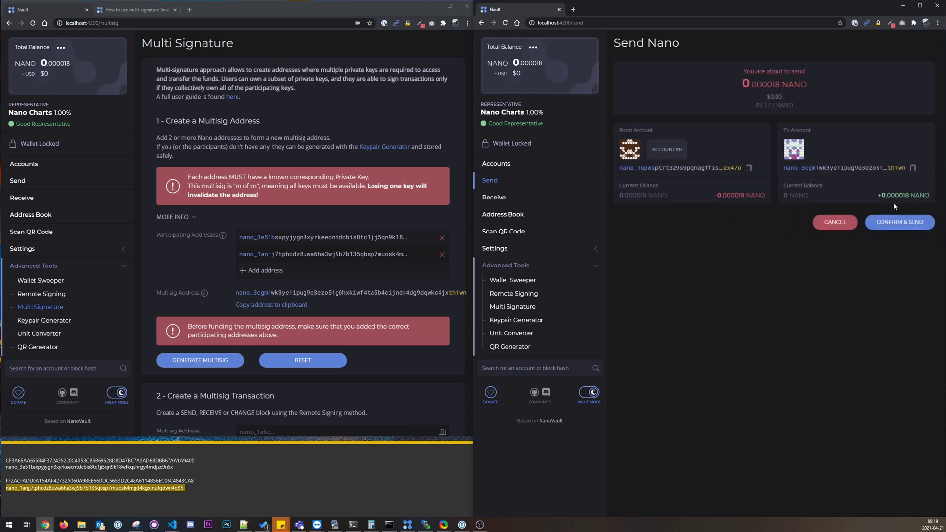
left_click(890, 223)
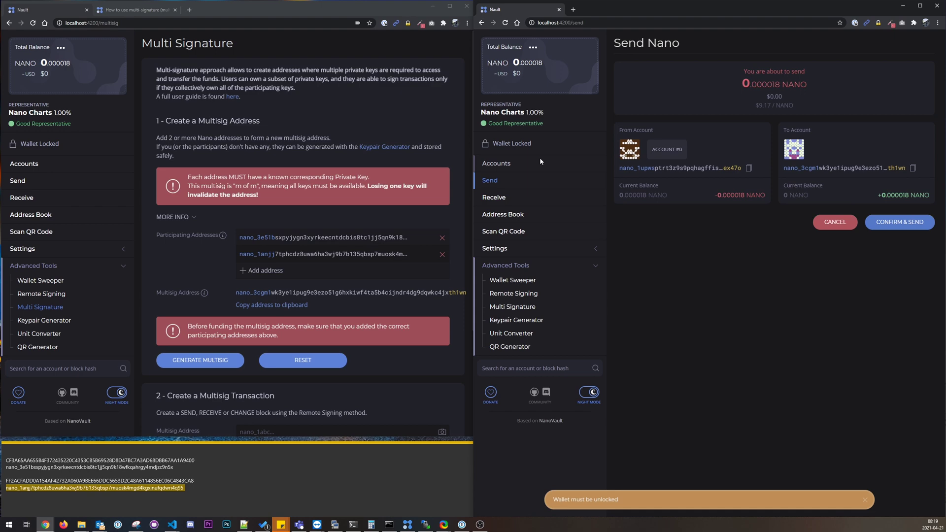
left_click(506, 144)
type("password")
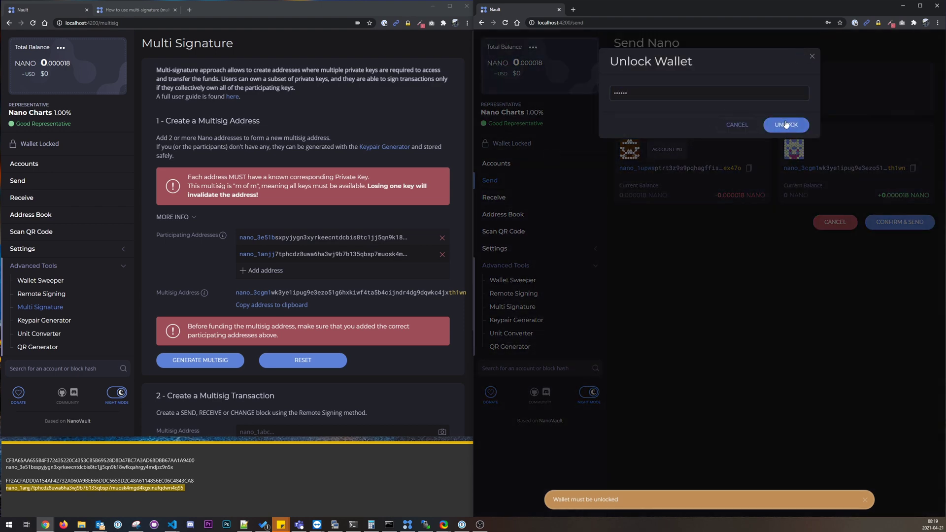
left_click(726, 125)
left_click(895, 220)
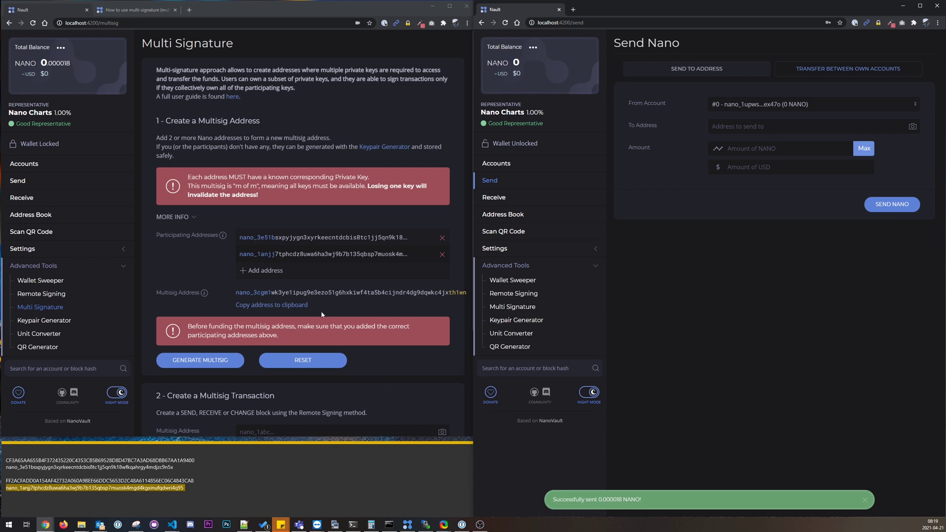
Step: Paste the multisig address into section 2's Multisig Address field and create a block for it
scroll(314, 322, "down", 3)
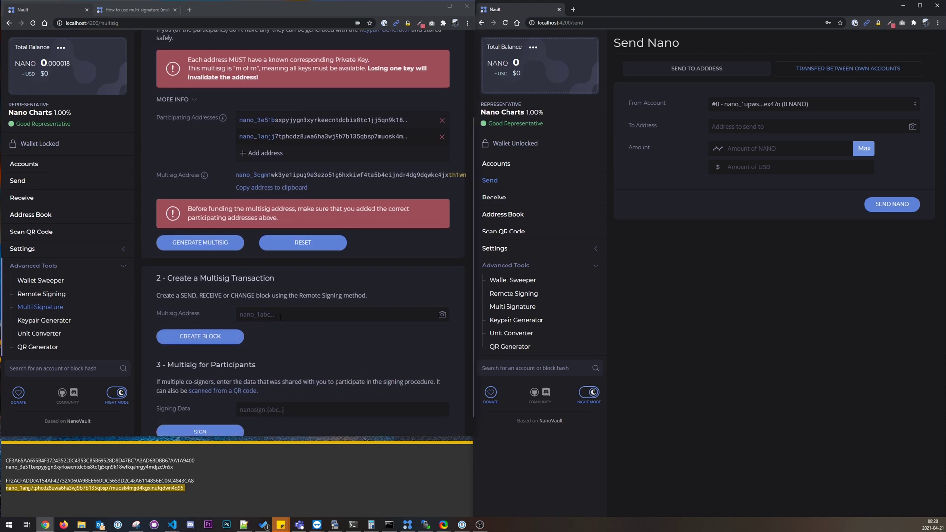
left_click(274, 315)
key("ctrl+v")
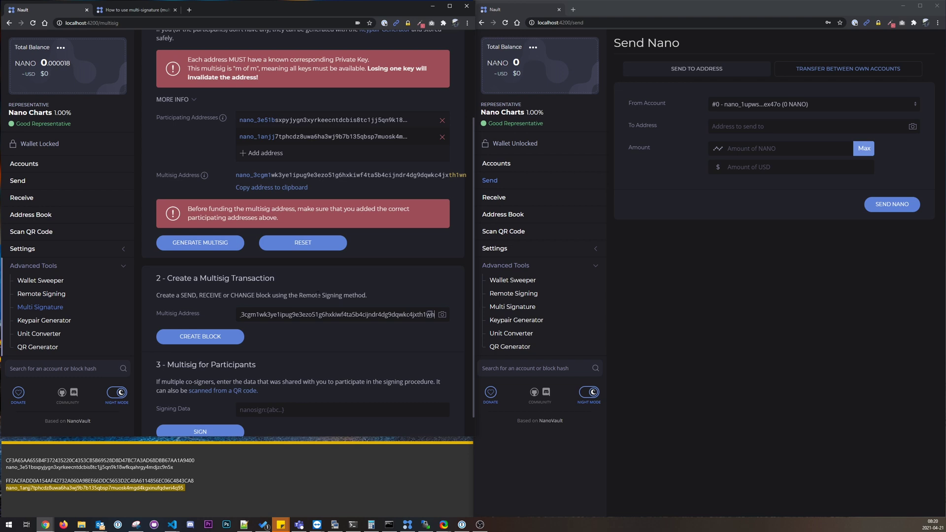
left_click(207, 338)
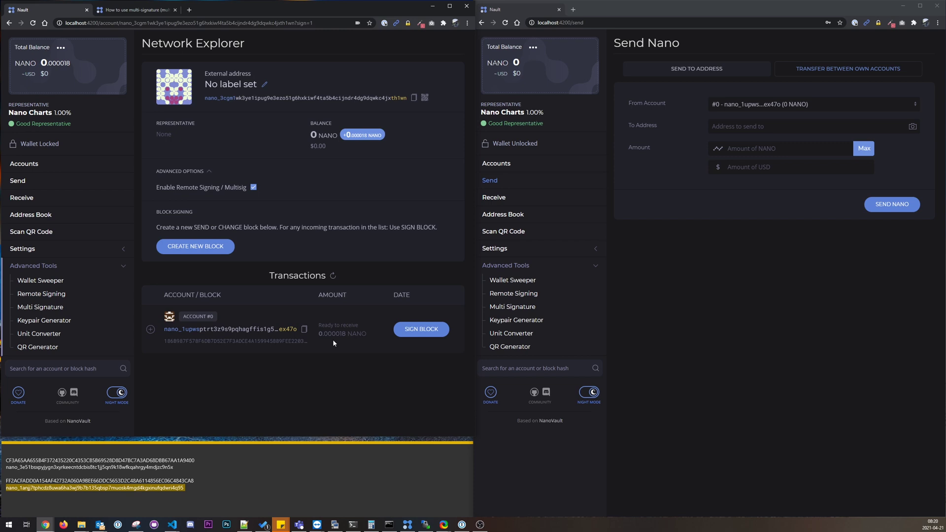
Step: Look up the multisig account, sign its incoming 0.000018 NANO transaction, and copy the unsigned block
left_click(73, 369)
key("ctrl+v")
left_click(123, 370)
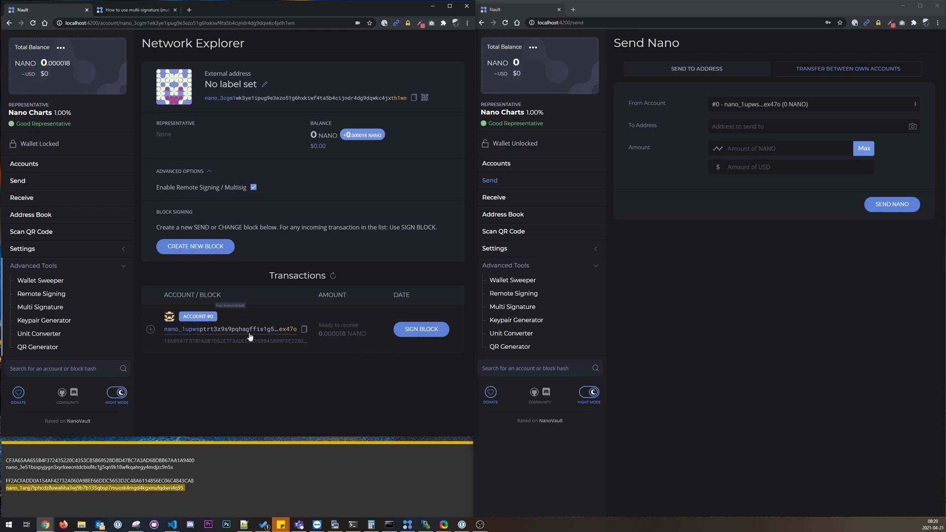
left_click(426, 334)
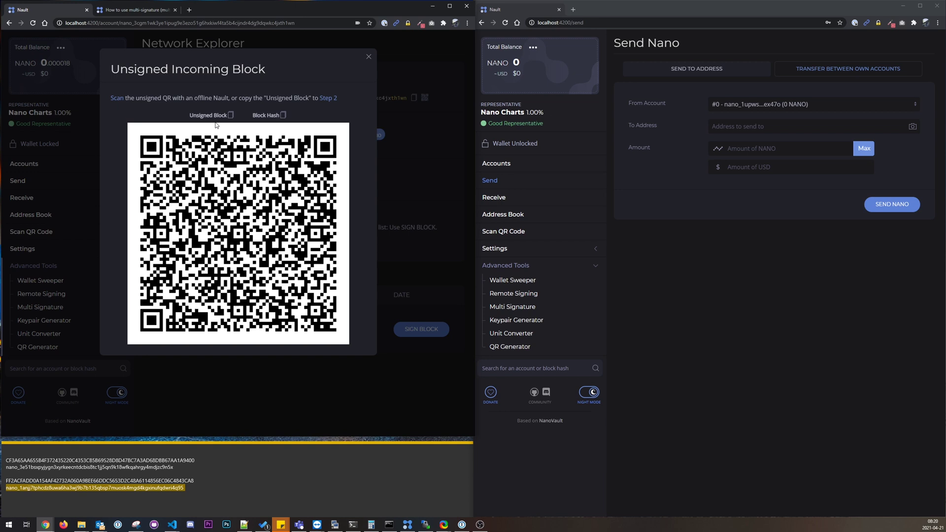
left_click(231, 115)
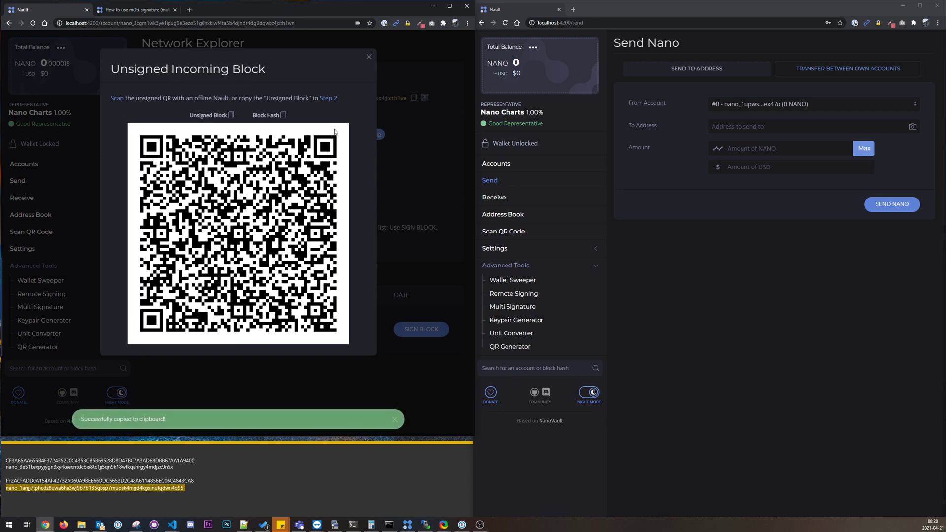
Step: Paste the unsigned 0.000018 NANO receive block into Remote Signing's Step 2 field and sign it
left_click(329, 99)
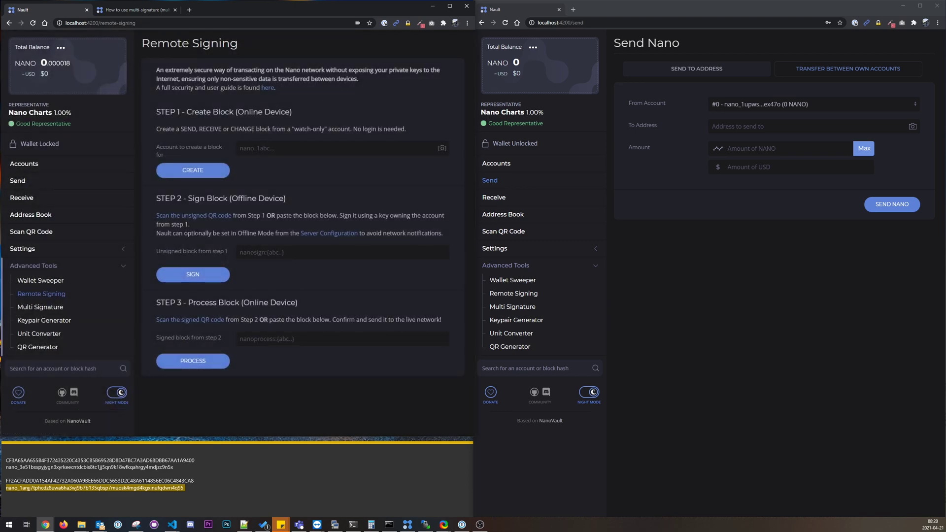
left_click(289, 252)
key("ctrl+v")
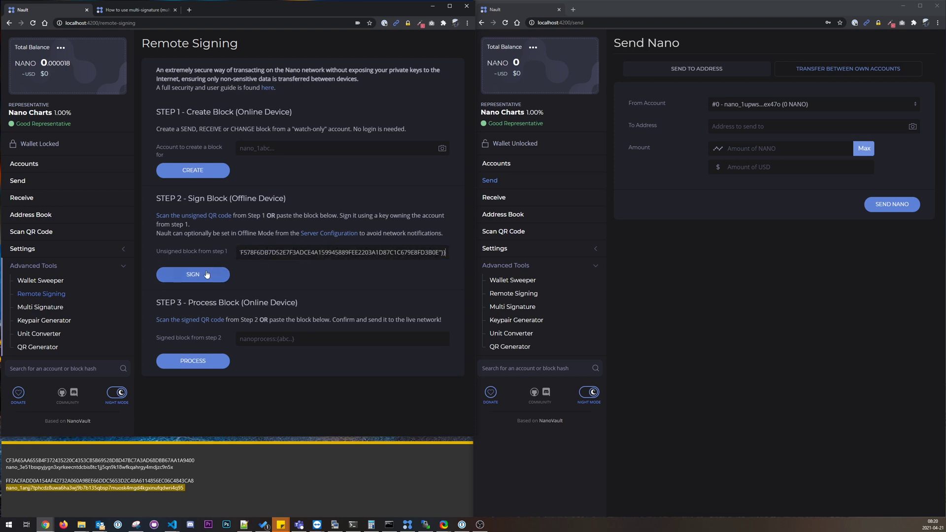
left_click(206, 274)
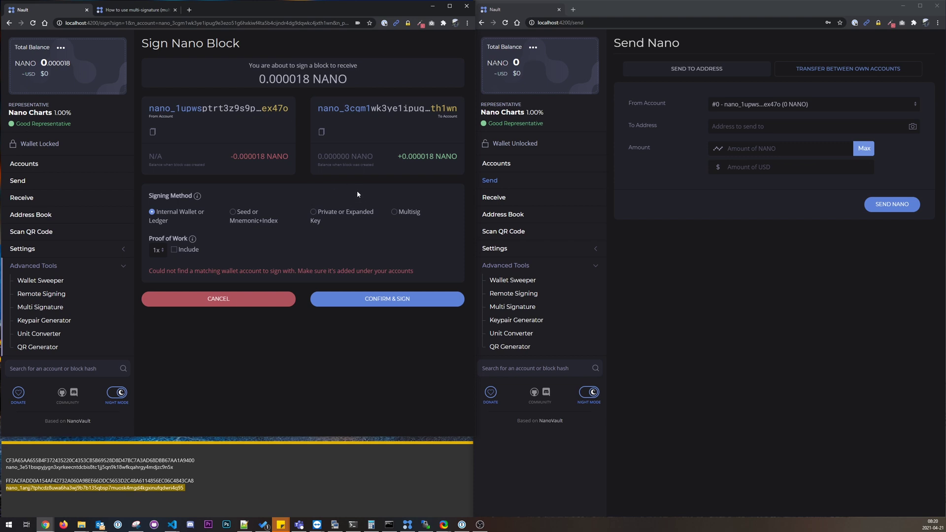
Step: Choose Multisig as the signing method with 2 participants and copy the signing link
left_click(398, 212)
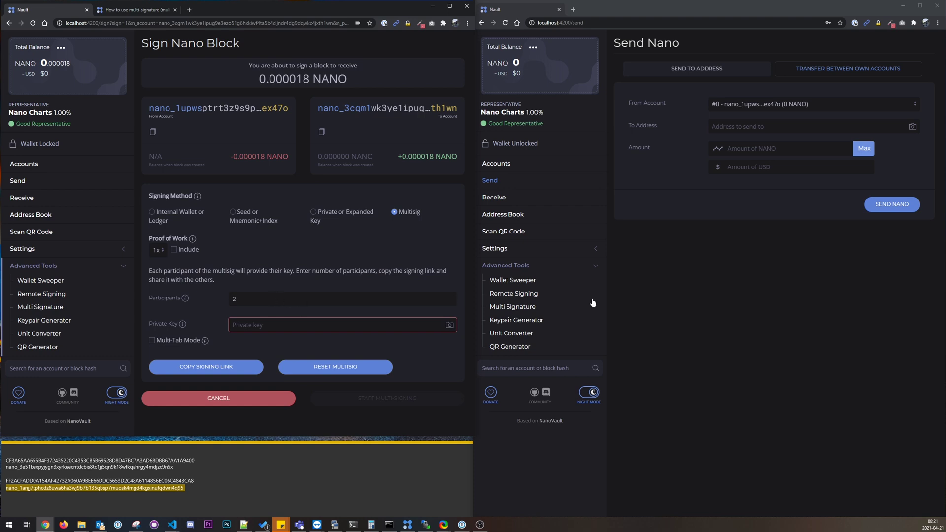
left_click(480, 525)
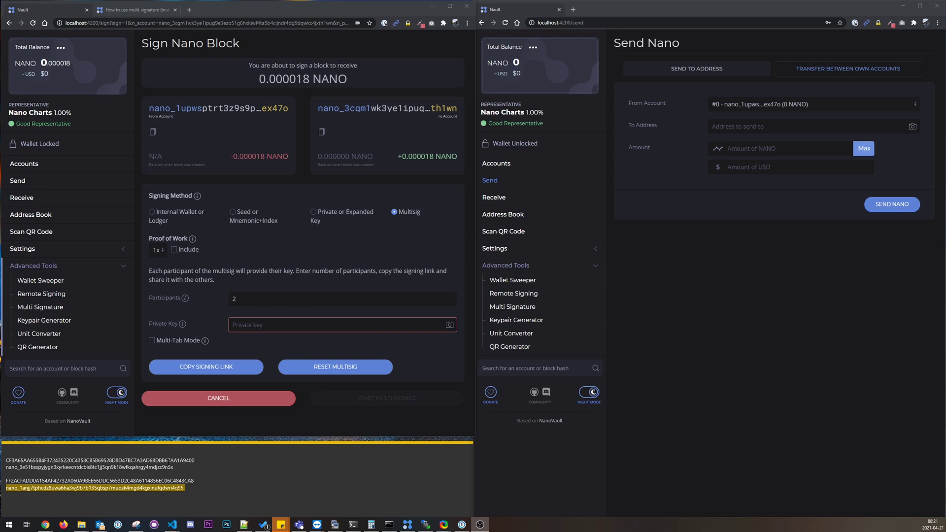
double_click(98, 461)
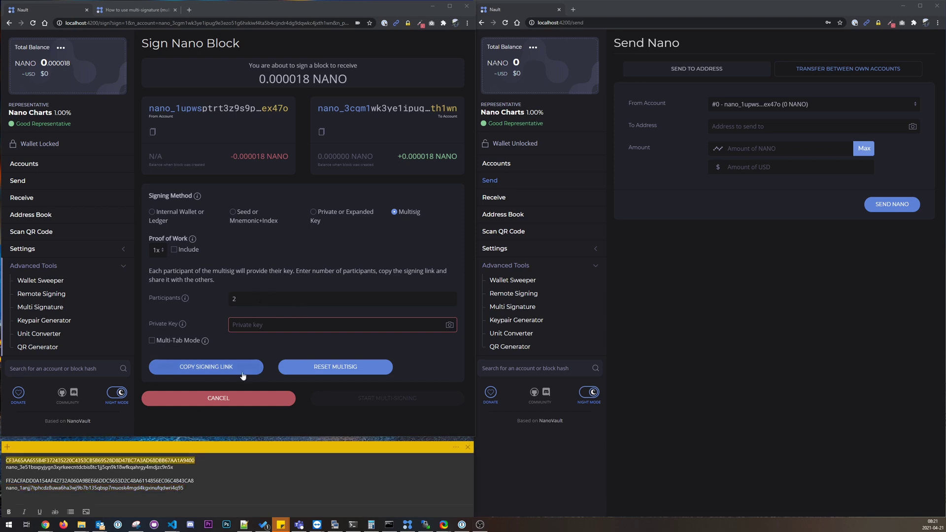
left_click(206, 369)
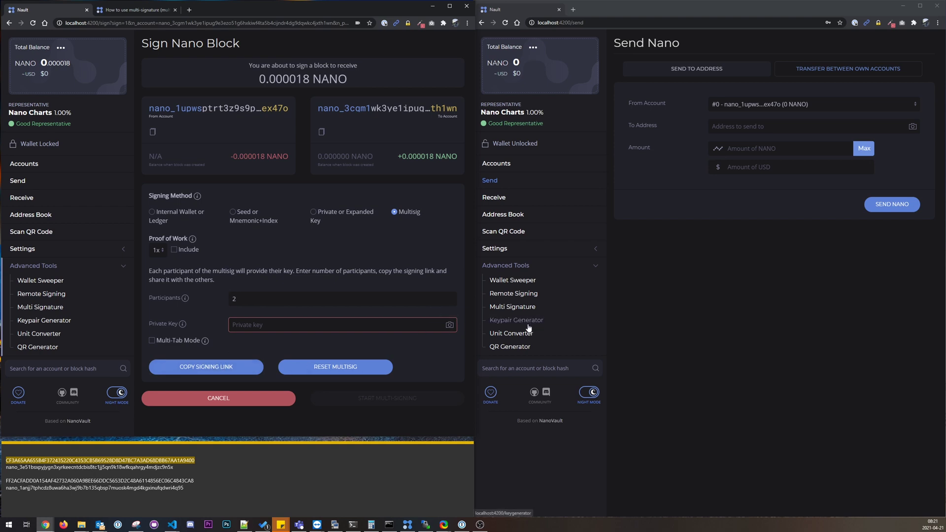
Step: In the right window, paste the signing link into Multi Signature's Signing Data field and sign it
left_click(515, 307)
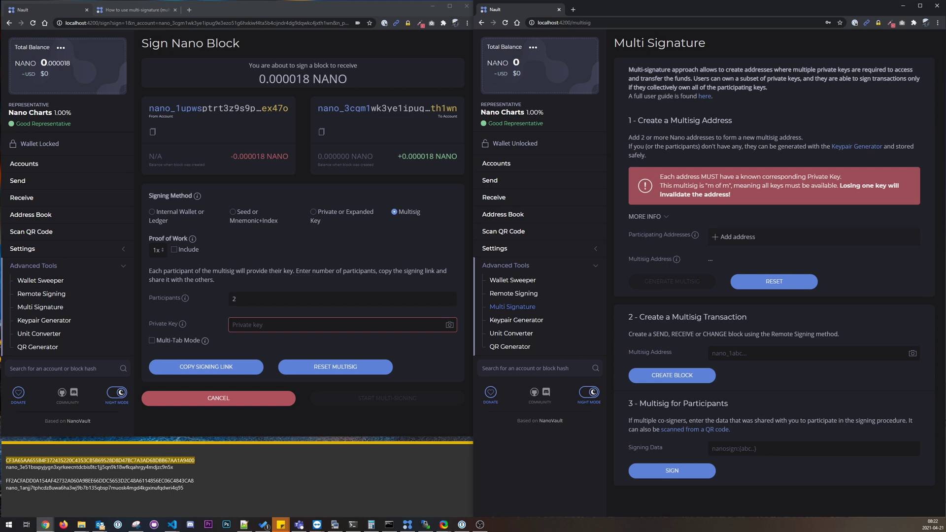
left_click(767, 448)
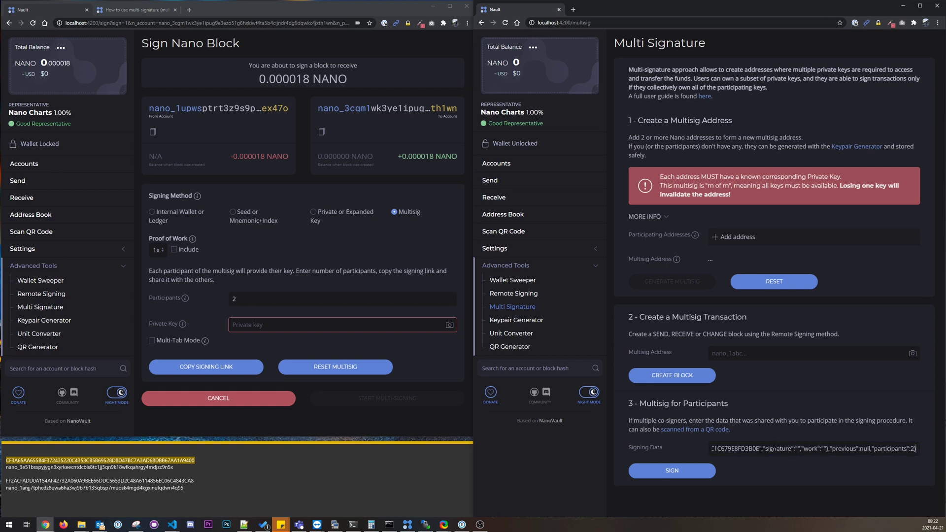
left_click_drag(915, 449, 660, 451)
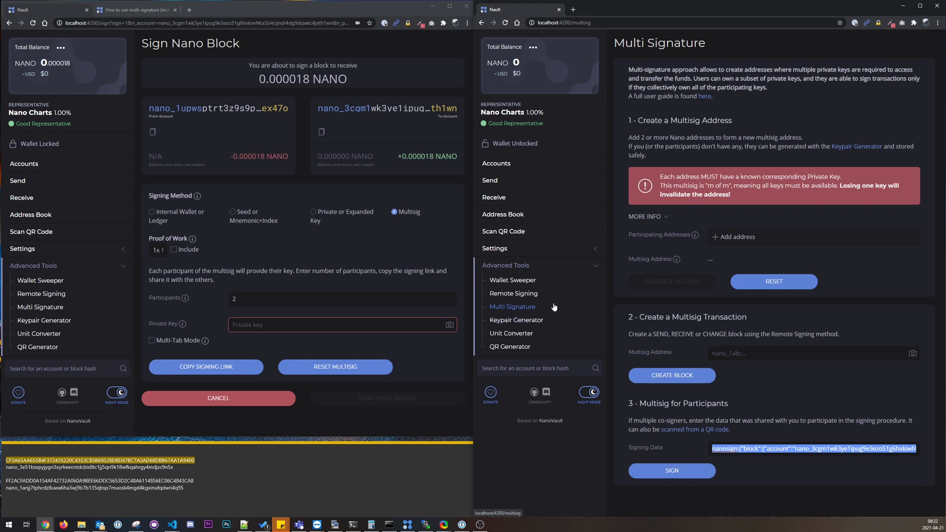
left_click(514, 293)
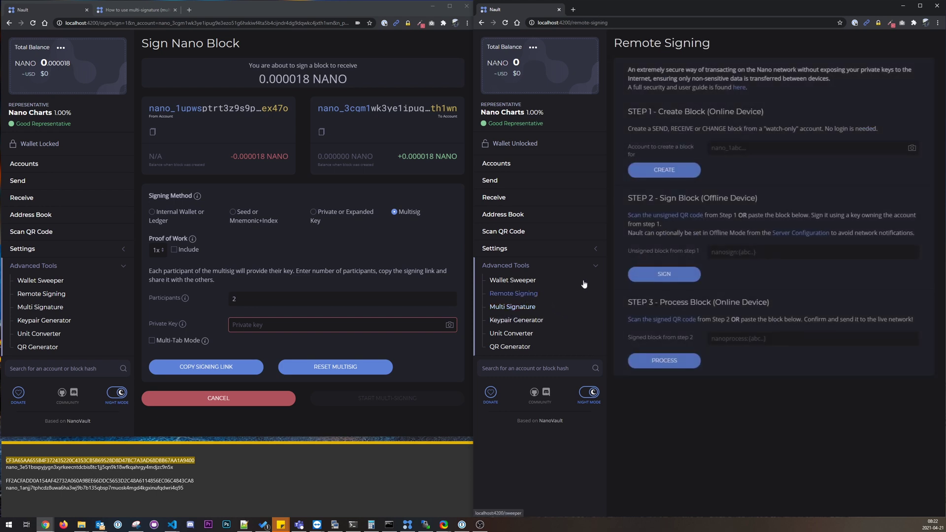
key("ctrl+v")
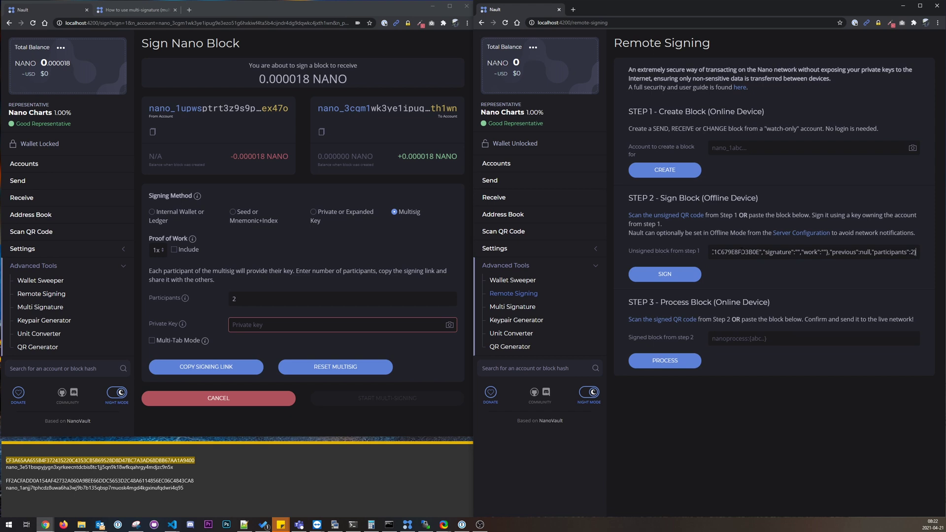
key("ctrl+a")
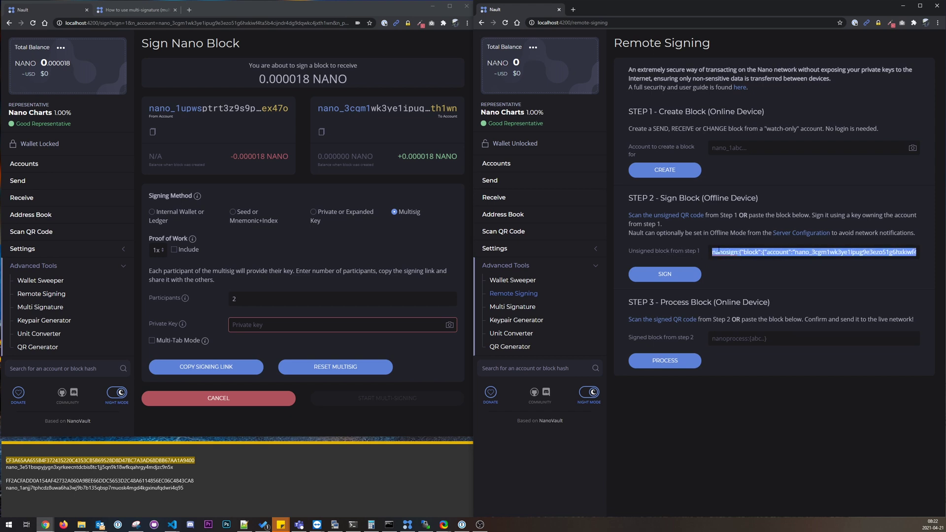
left_click(513, 307)
left_click(912, 448)
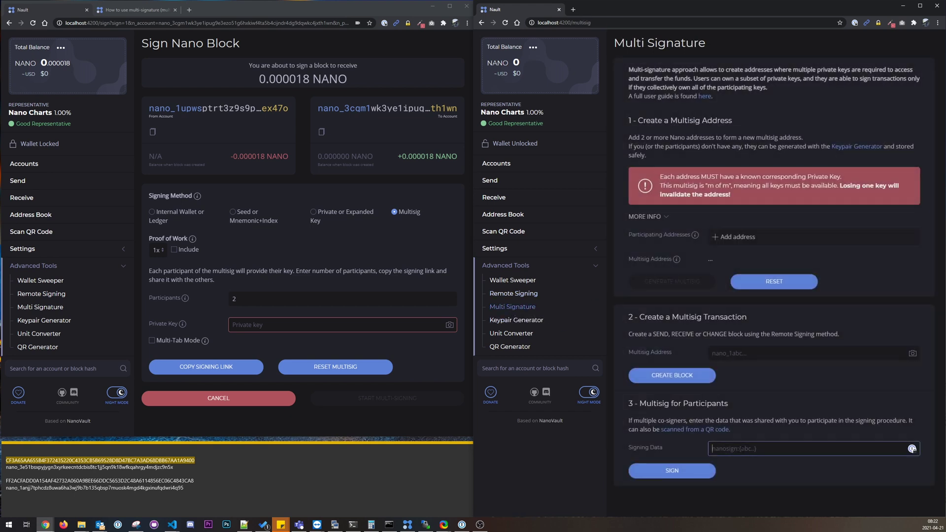
key("ctrl+v")
left_click(680, 479)
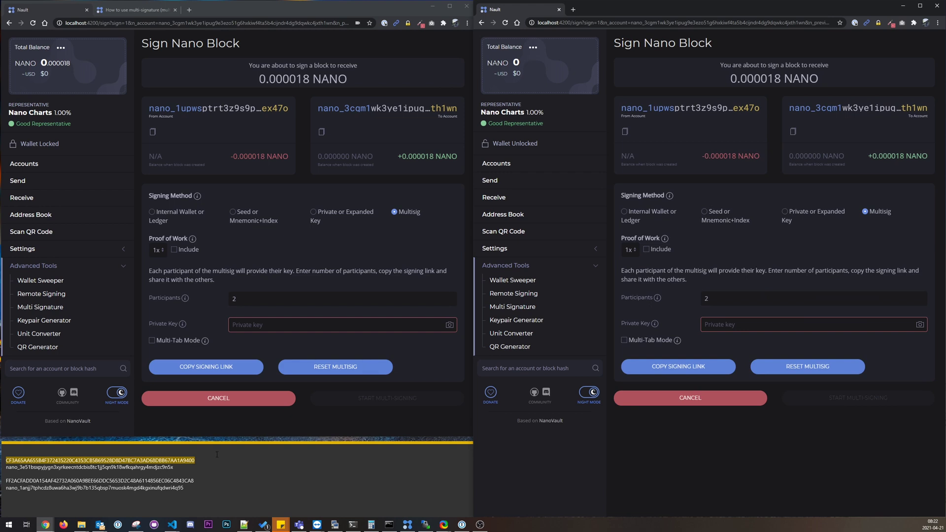
Step: Paste one participant's private key into each window and start multi-signing in both
left_click(295, 325)
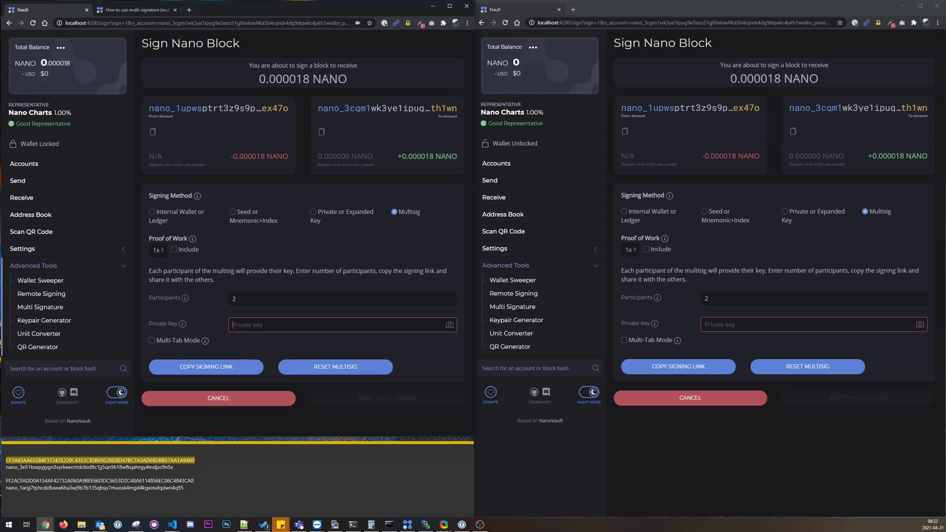
key("ctrl+v")
left_click(254, 369)
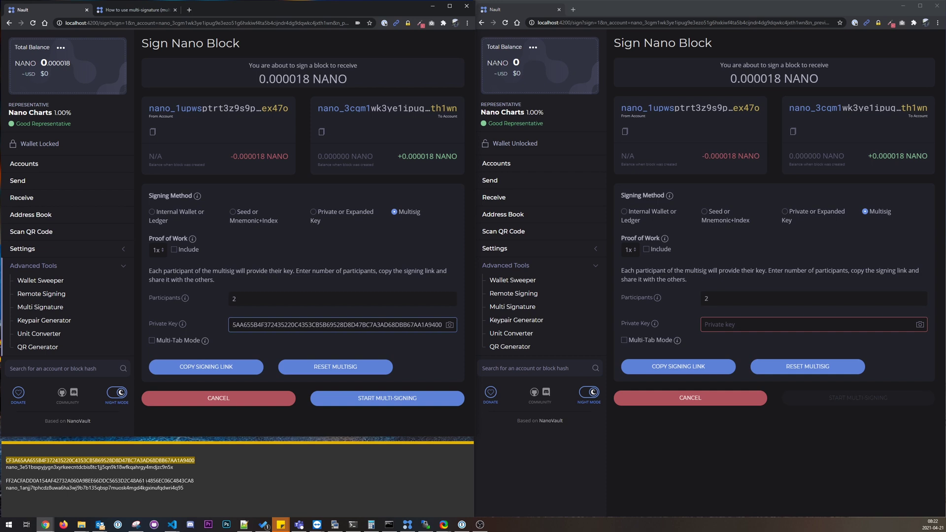
double_click(218, 483)
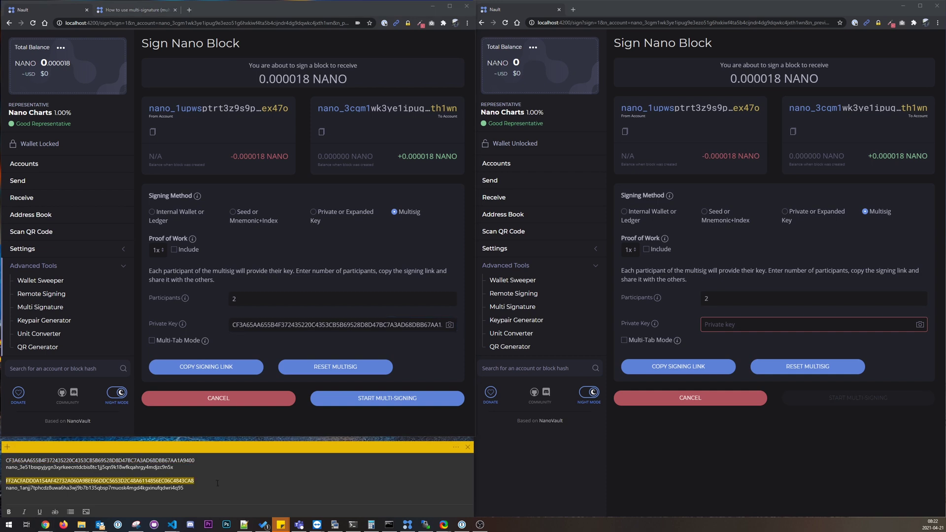
left_click(753, 328)
key("ctrl+v")
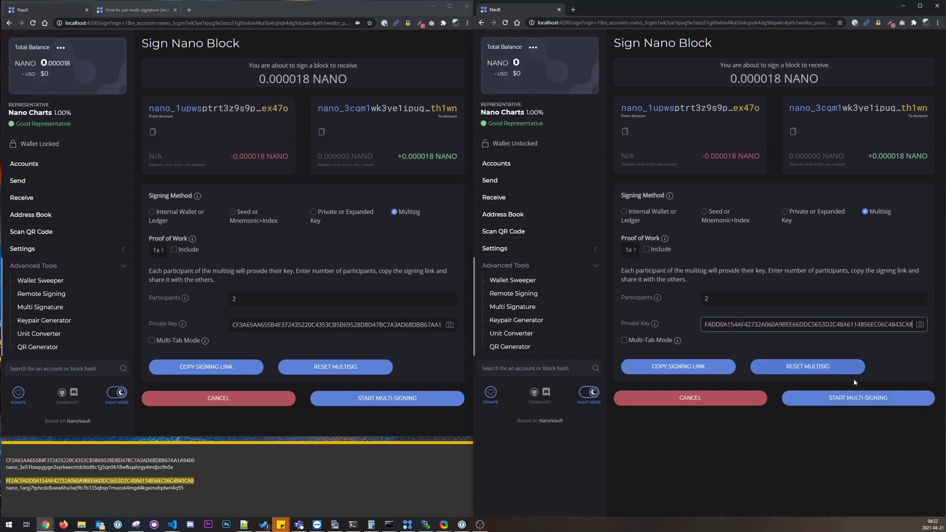
left_click(849, 400)
left_click(406, 399)
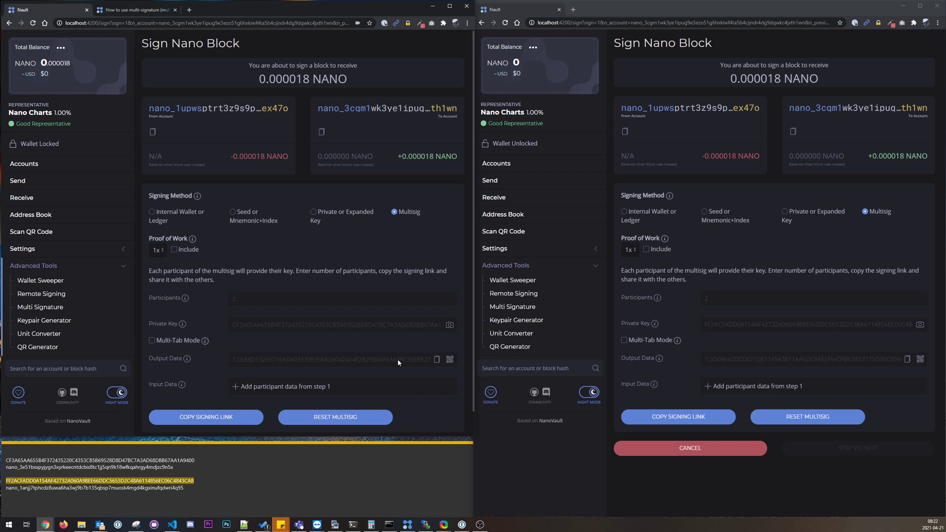
Step: Swap the step 1 output data between the two windows as participant input data
left_click(437, 360)
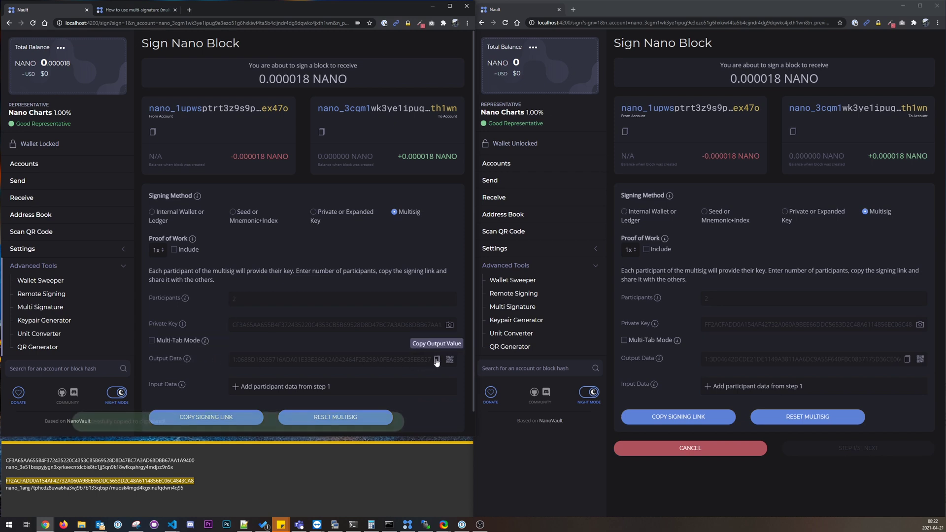
left_click(743, 386)
key("ctrl+v")
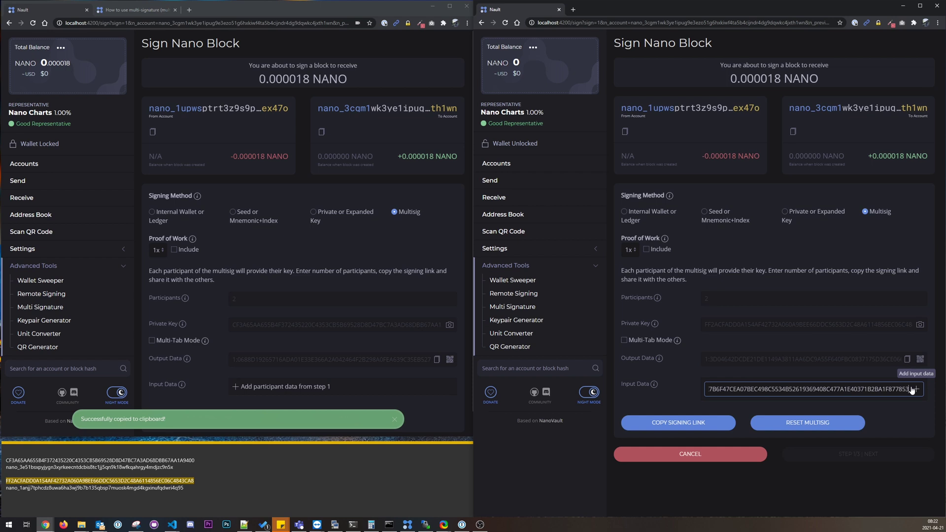
left_click(917, 389)
left_click(907, 359)
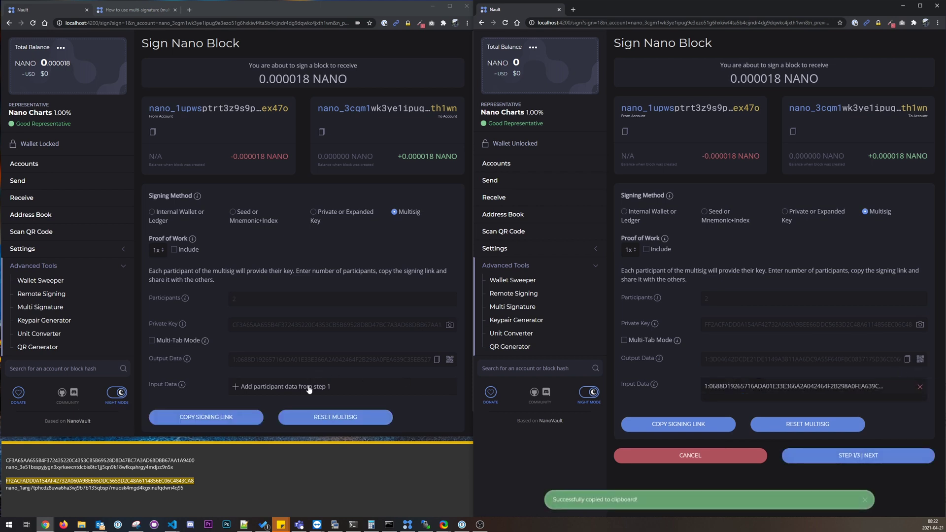
left_click(262, 387)
key("ctrl+v")
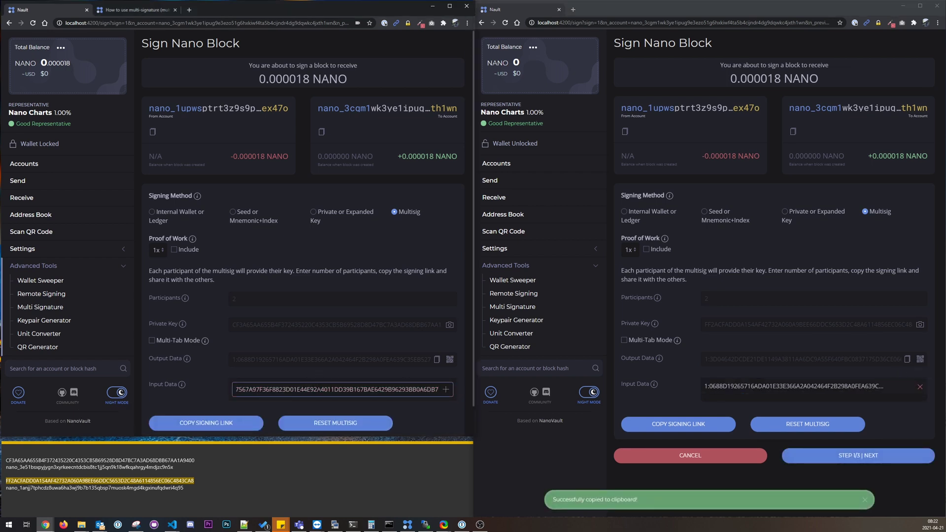
left_click(446, 389)
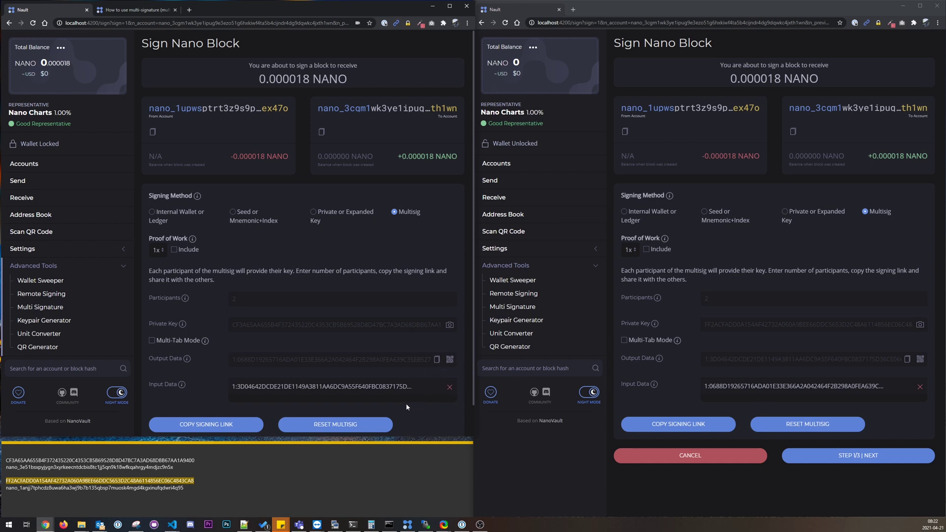
Step: Advance both co-signers to step 2 and swap their step 2 output data
left_click(860, 461)
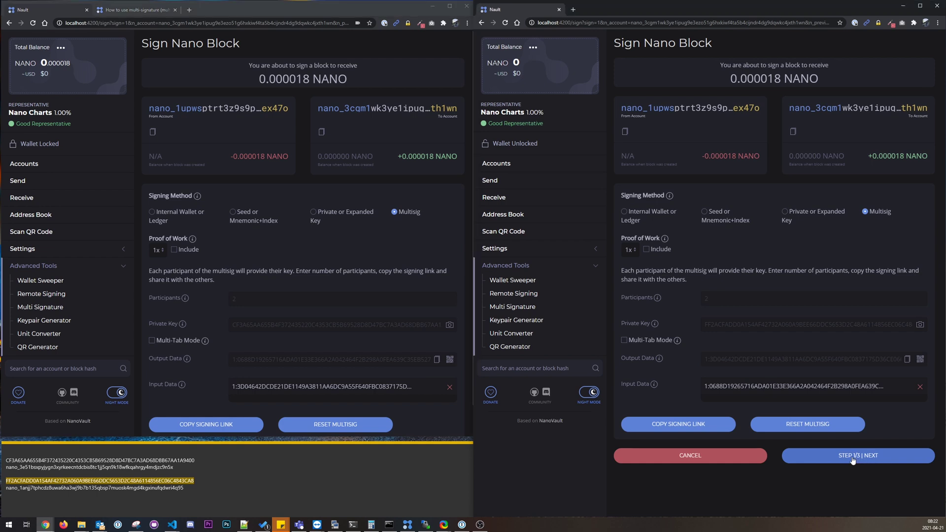
scroll(425, 409, "down", 2)
left_click(402, 414)
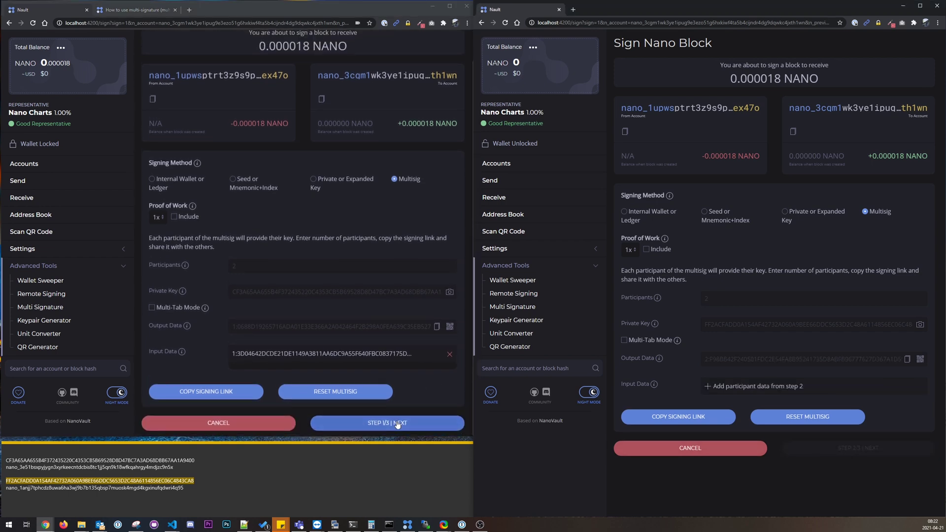
left_click(436, 333)
left_click(749, 385)
key("ctrl+v")
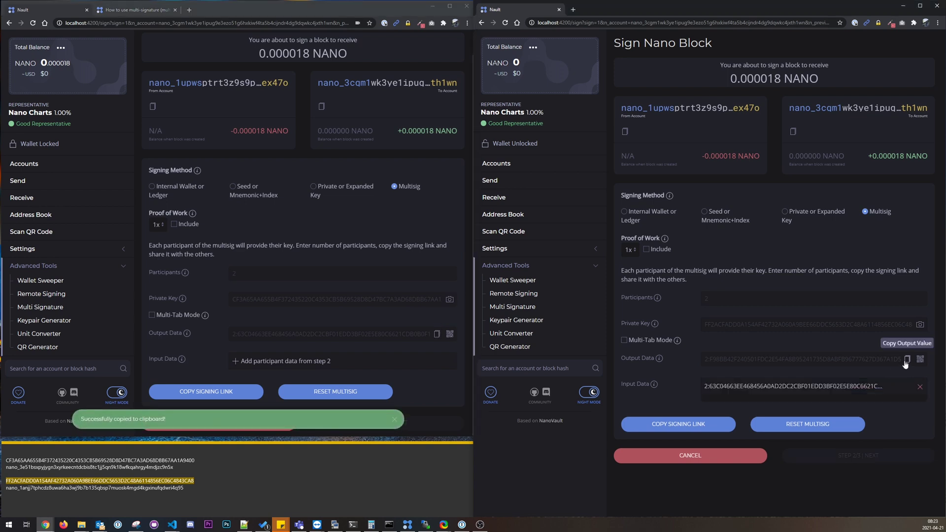
left_click(907, 359)
left_click(339, 362)
key("ctrl+v")
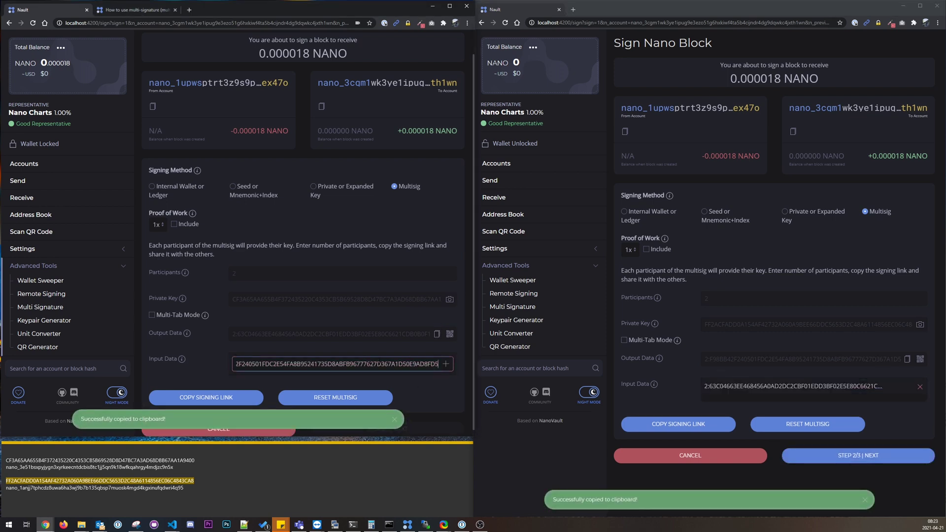
left_click(387, 423)
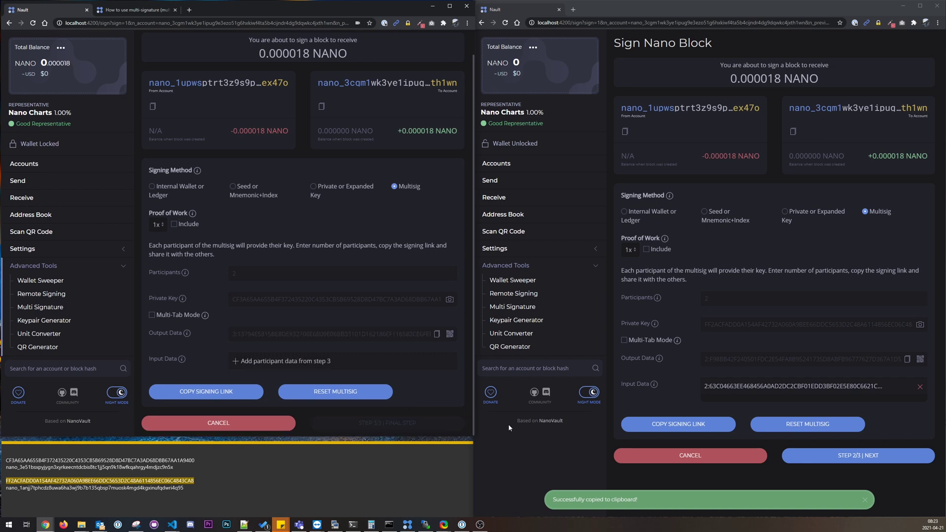
Step: Advance to step 3 and swap both co-signers' step 3 output data
left_click(873, 454)
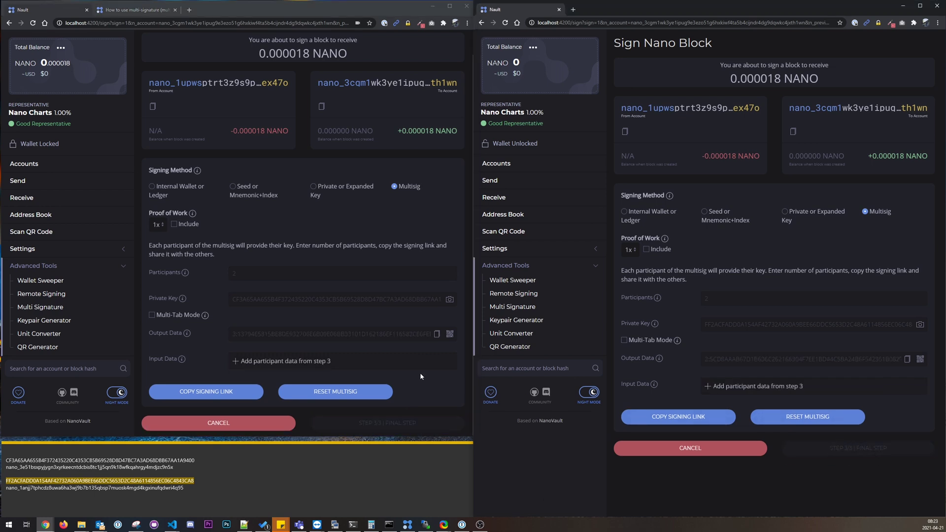
left_click(436, 334)
left_click(783, 387)
key("ctrl+v")
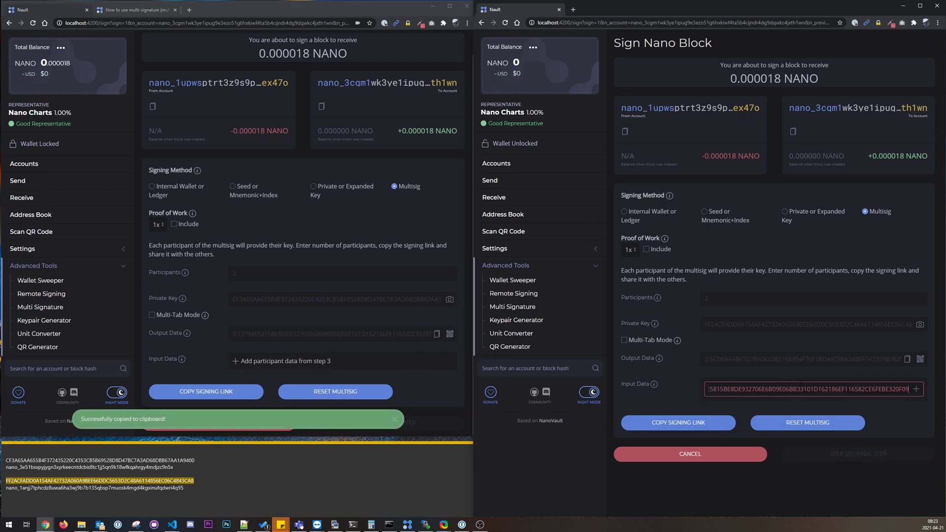
key("Return")
left_click(907, 359)
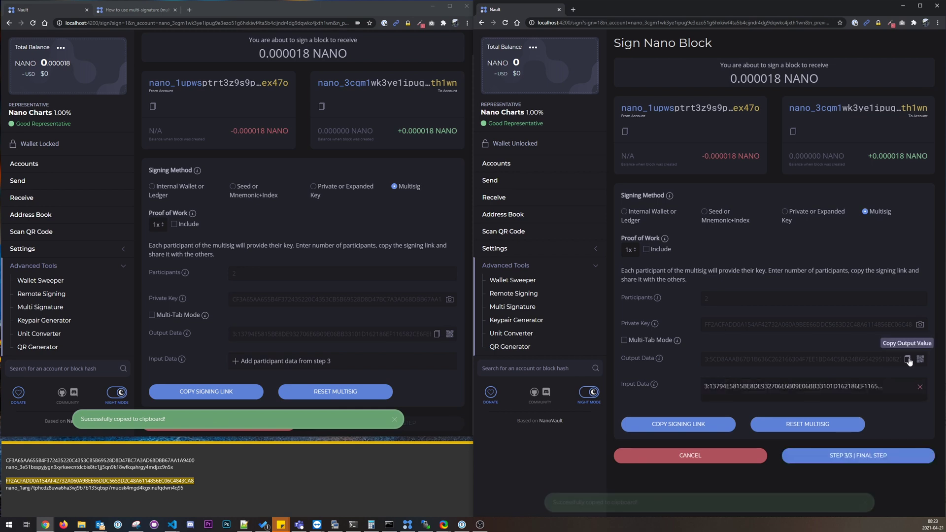
left_click(392, 363)
key("ctrl+v")
key("Return")
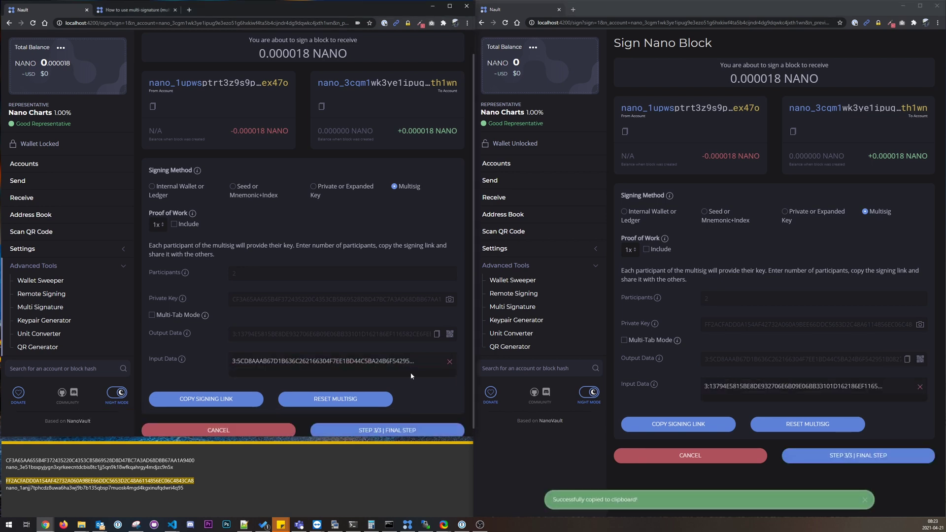
Step: Complete the final signing step in both windows, copying the first window's Signed Block
left_click(399, 431)
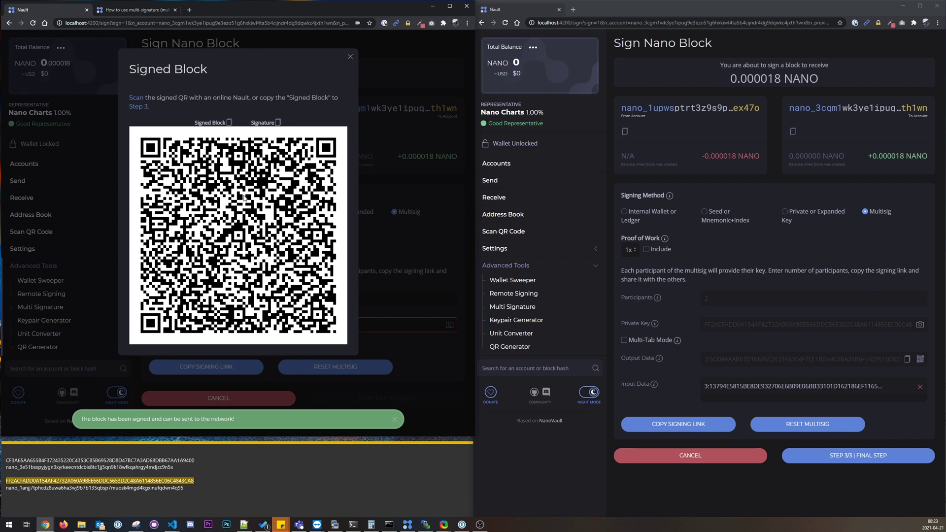
left_click(229, 123)
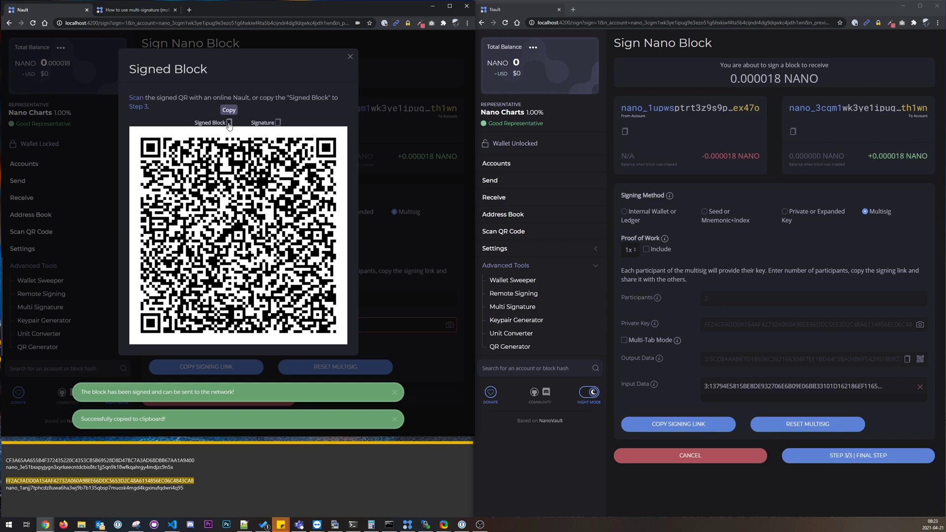
left_click(853, 457)
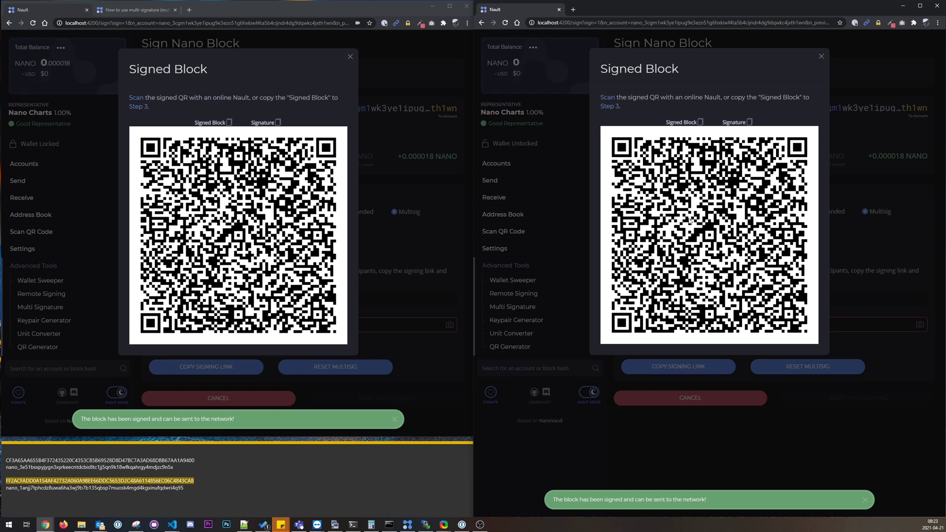
Step: Paste the signed receive block into the Step 3 processing page and confirm processing
left_click(147, 107)
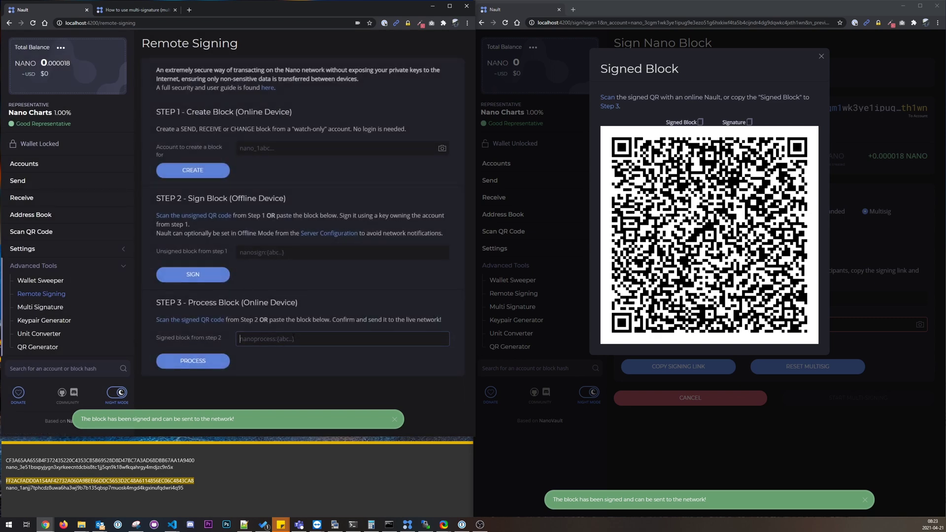
key("ctrl+v")
left_click_drag(446, 339, 206, 342)
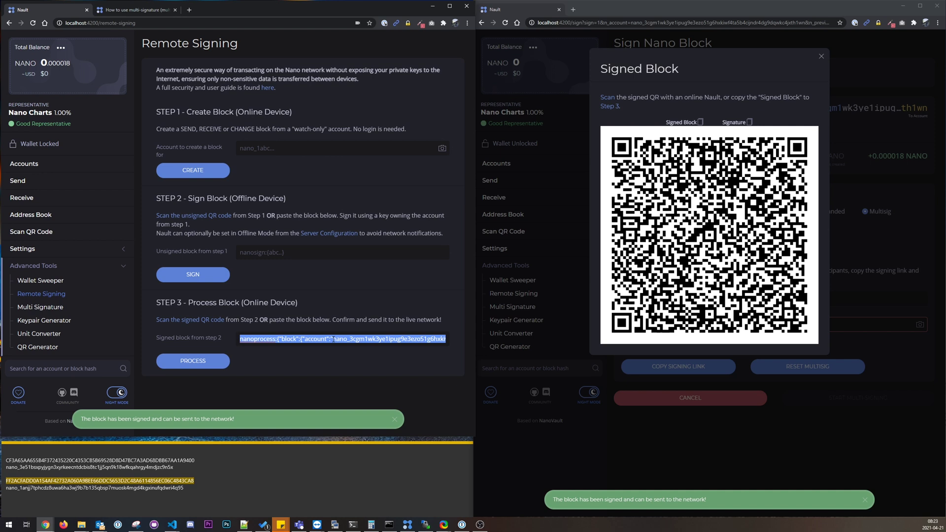
left_click(208, 361)
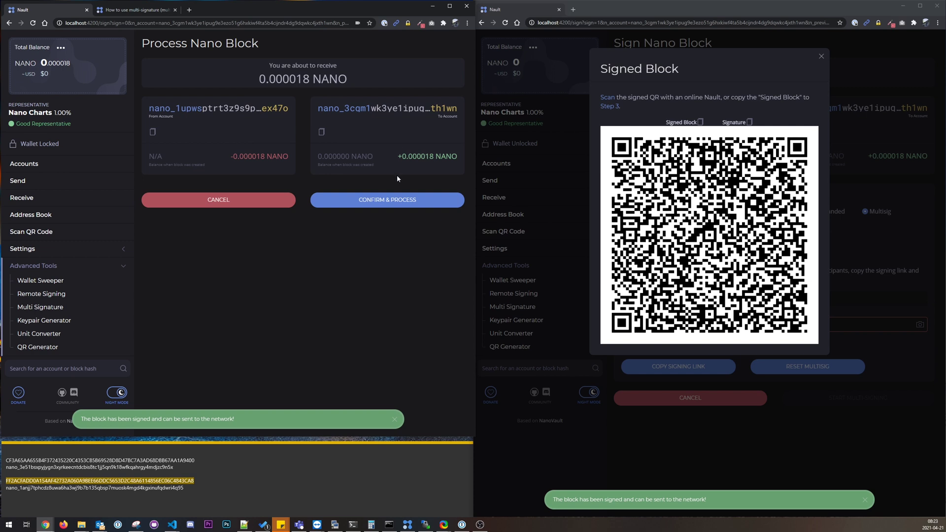
left_click(384, 201)
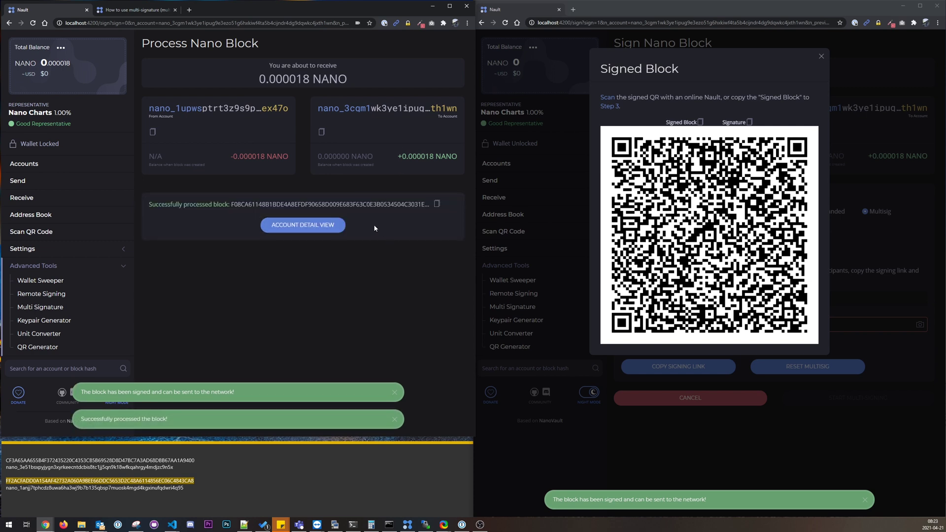
Step: View the multisig account in Network Explorer and dismiss the notifications
left_click(308, 225)
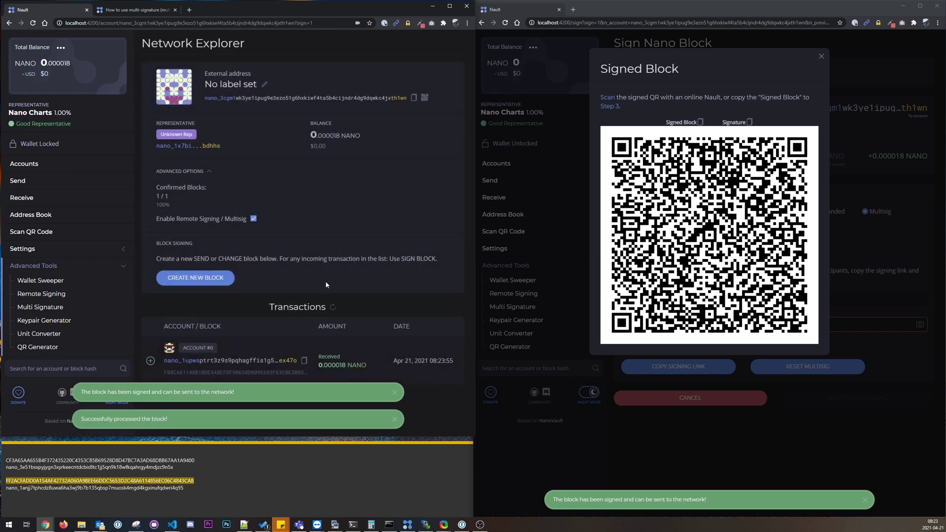
left_click(394, 393)
left_click(395, 421)
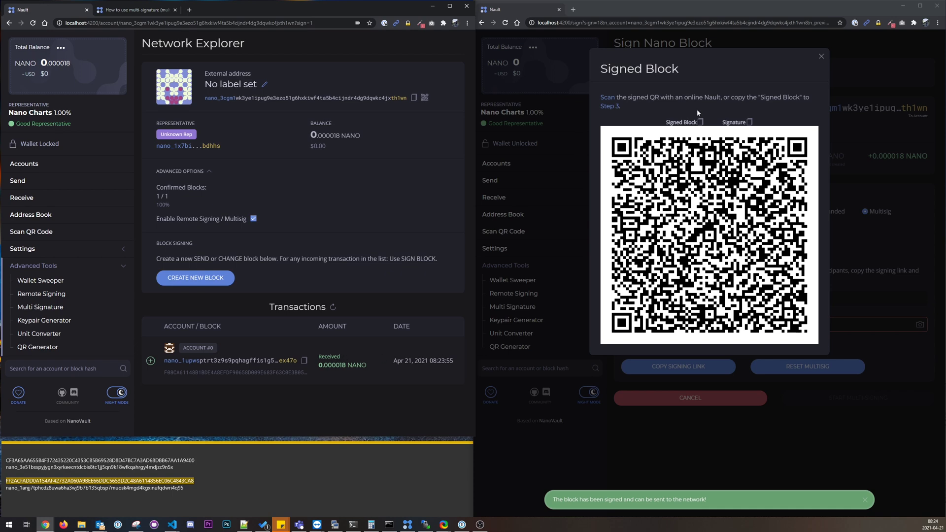
Step: Process the second window's Signed Block too, then dismiss the resulting error notifications
left_click(700, 122)
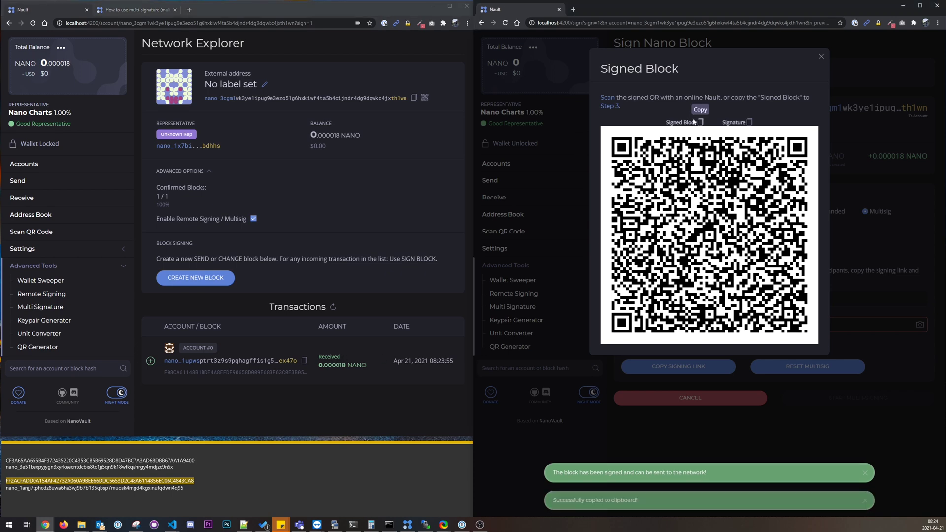
left_click(611, 106)
left_click(788, 338)
key("ctrl+v")
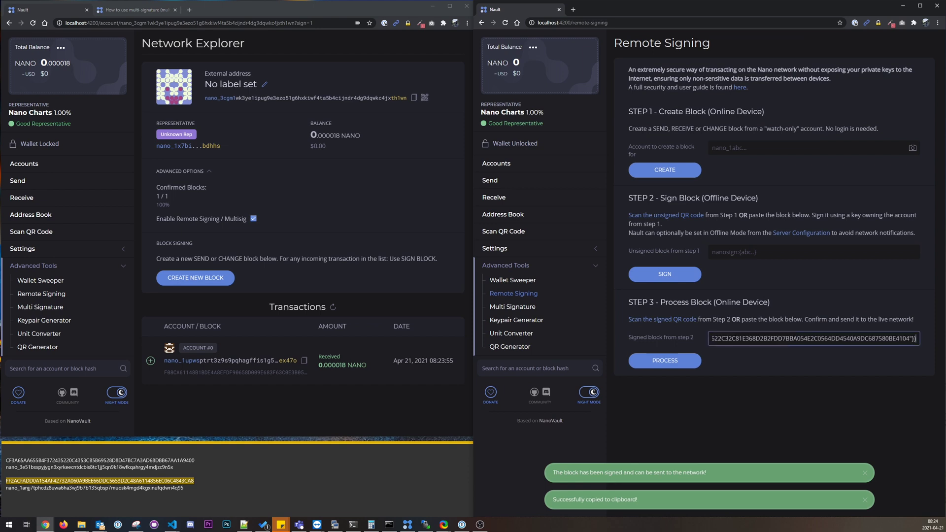
left_click(677, 358)
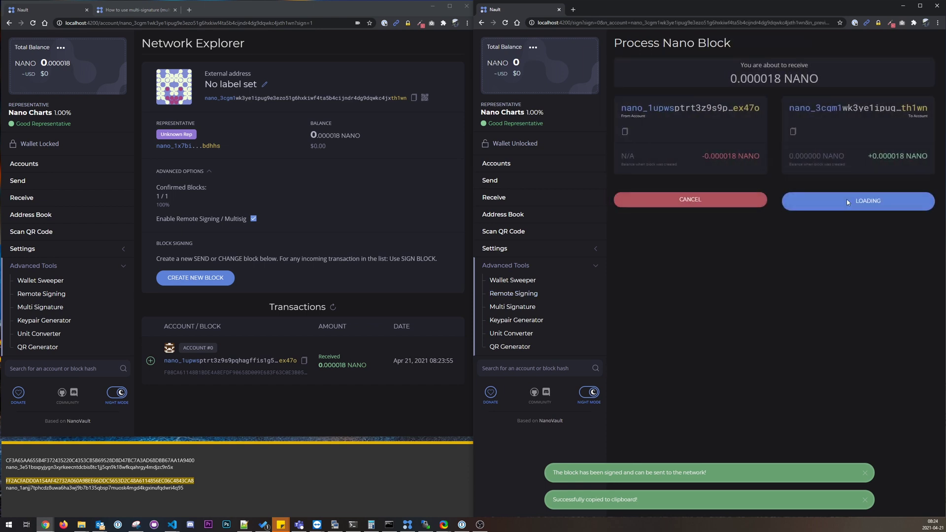
left_click(847, 200)
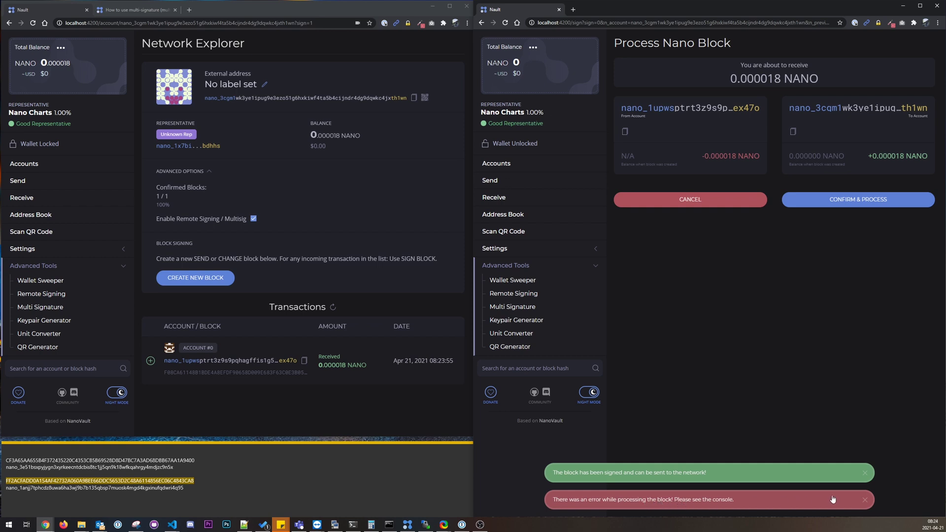
left_click(865, 501)
left_click(866, 501)
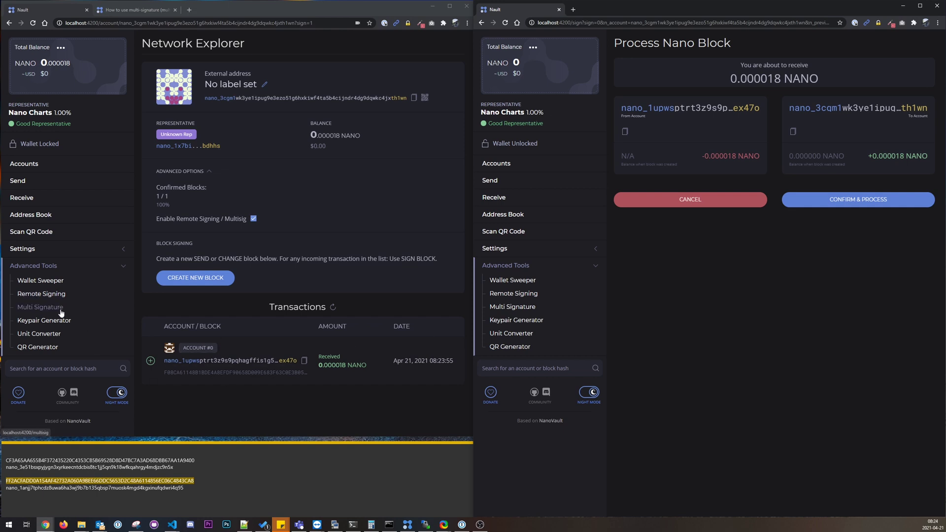
left_click(43, 311)
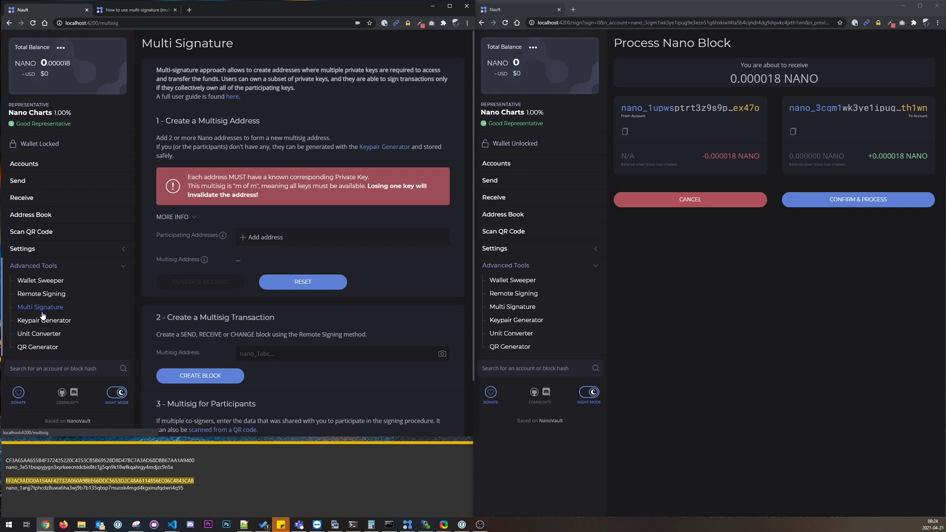
scroll(285, 340, "down", 2)
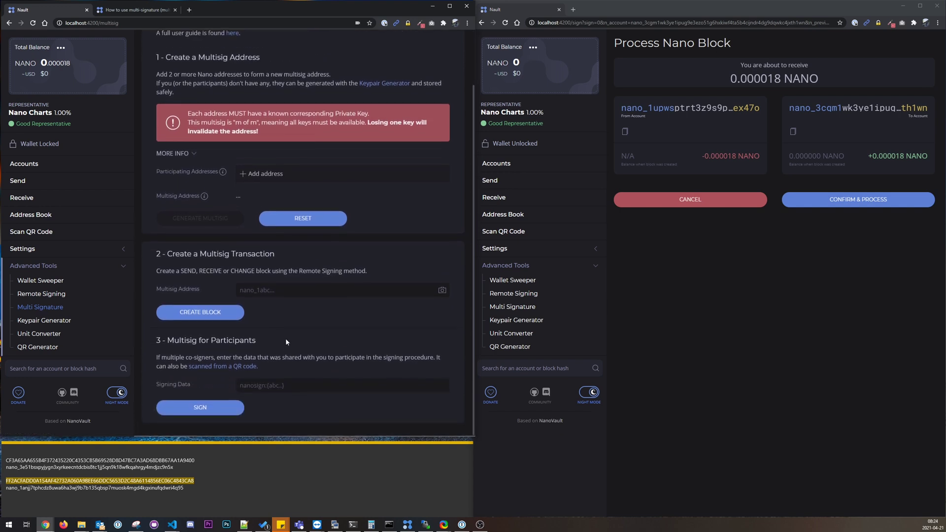
scroll(285, 338, "up", 2)
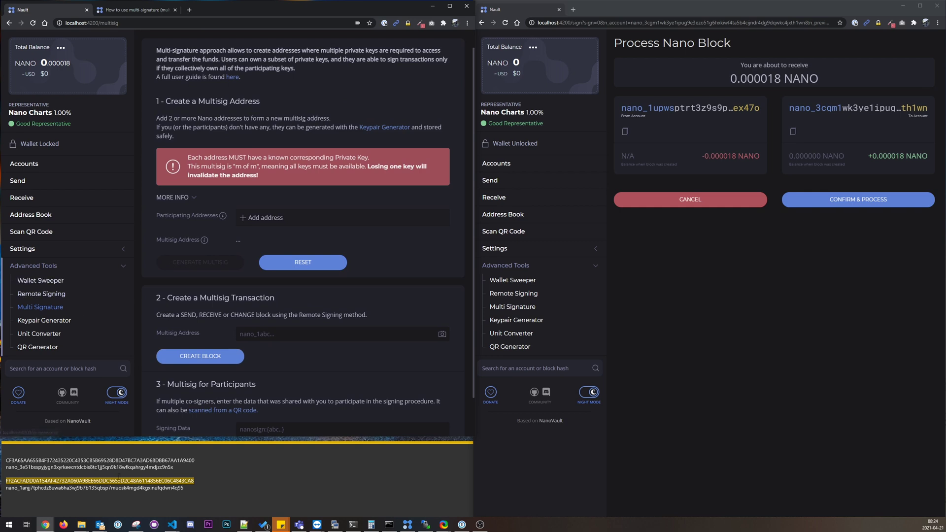
scroll(275, 345, "up", 1)
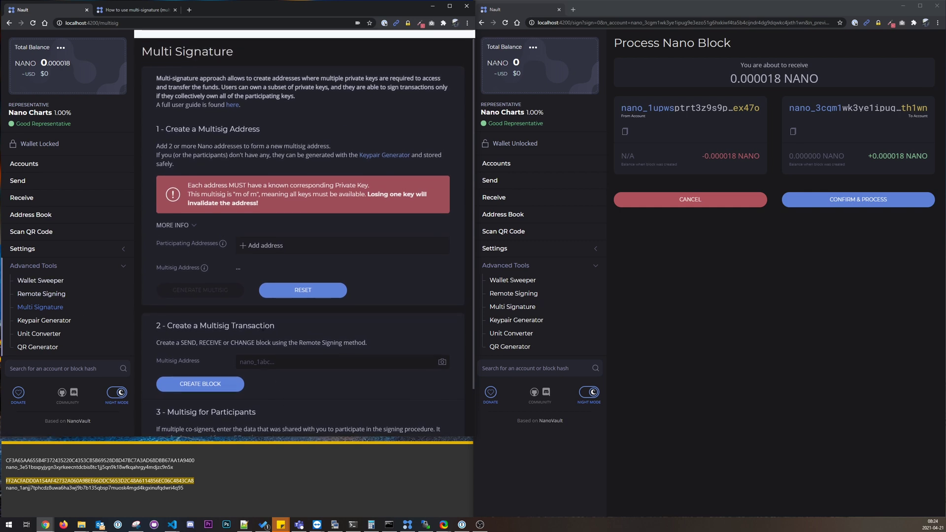
scroll(275, 345, "down", 1)
scroll(275, 345, "down", 1)
left_click(264, 337)
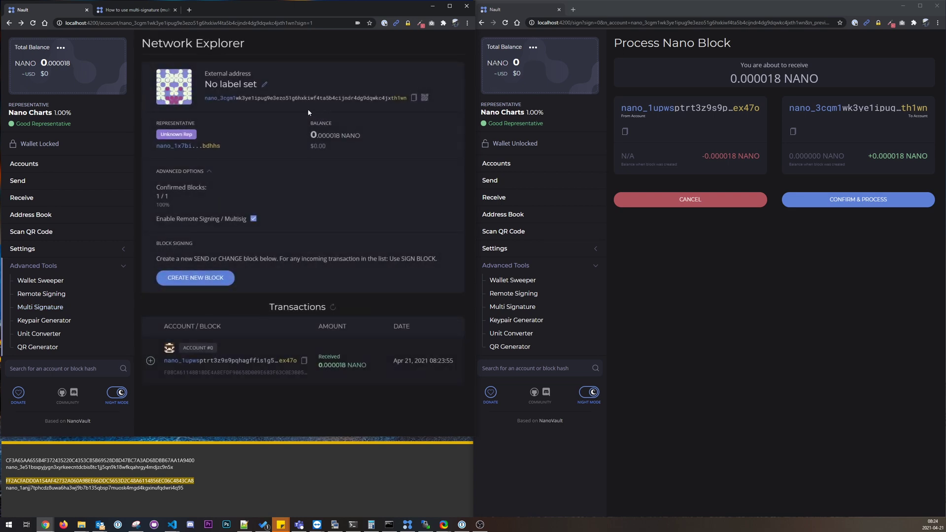
Step: Generate a Change Representative block to nanoble for the multisig account and copy it
left_click(414, 98)
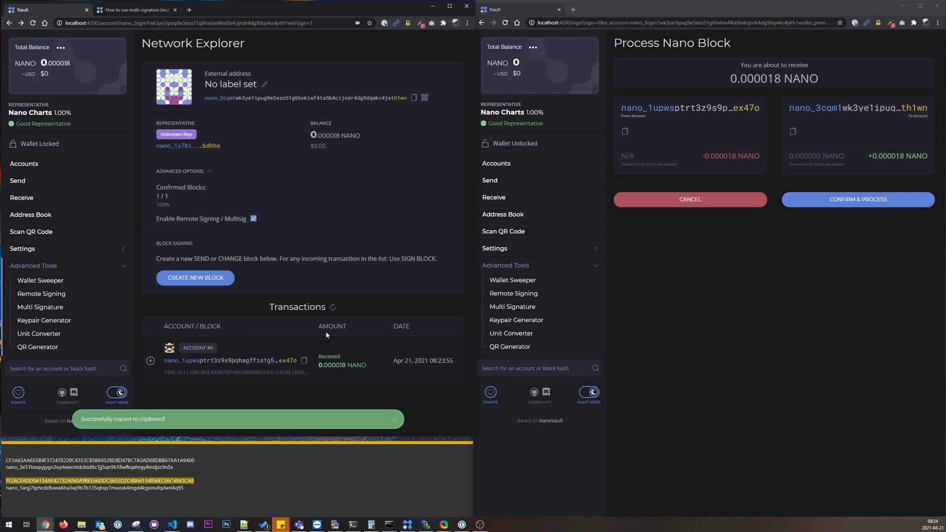
left_click(199, 278)
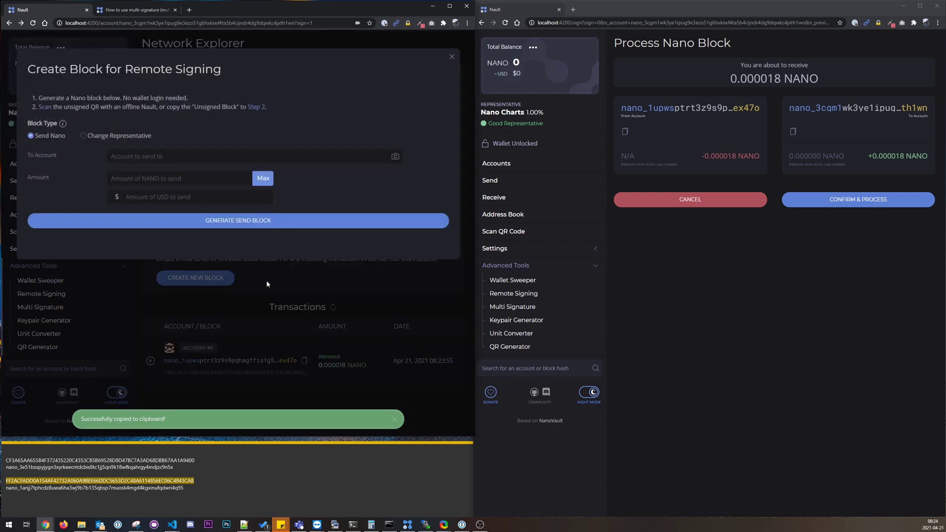
left_click(104, 137)
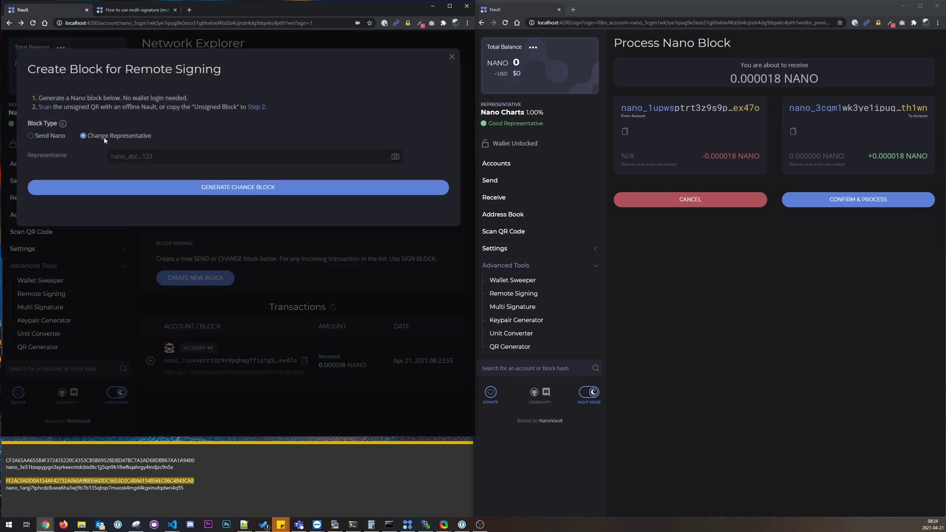
left_click(50, 136)
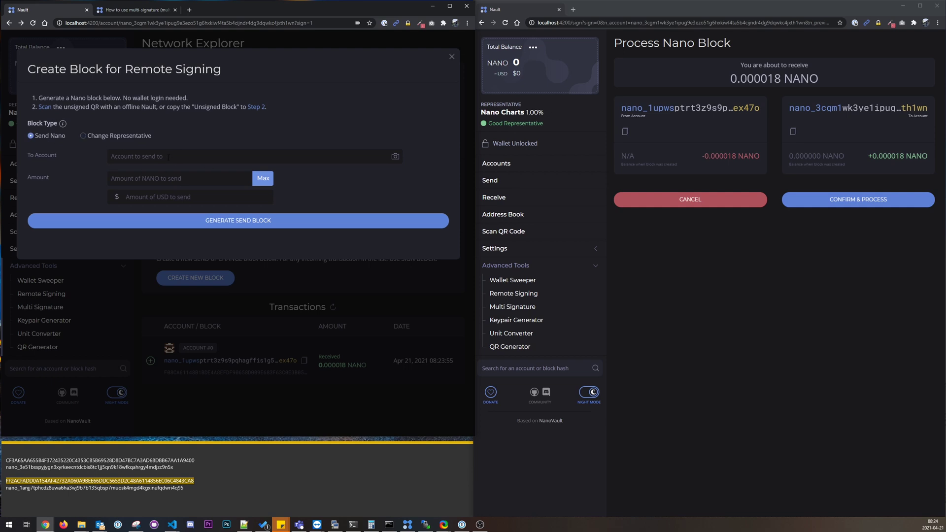
left_click(111, 138)
left_click(171, 157)
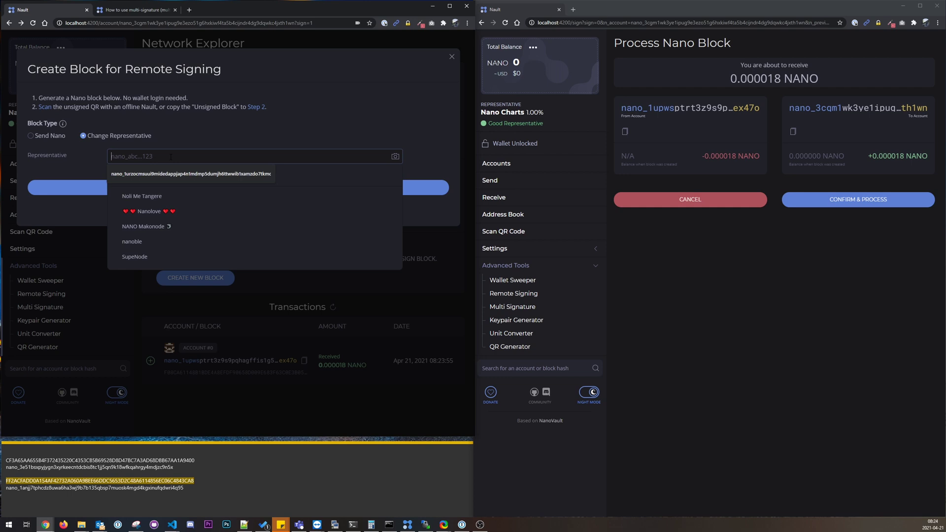
left_click(140, 242)
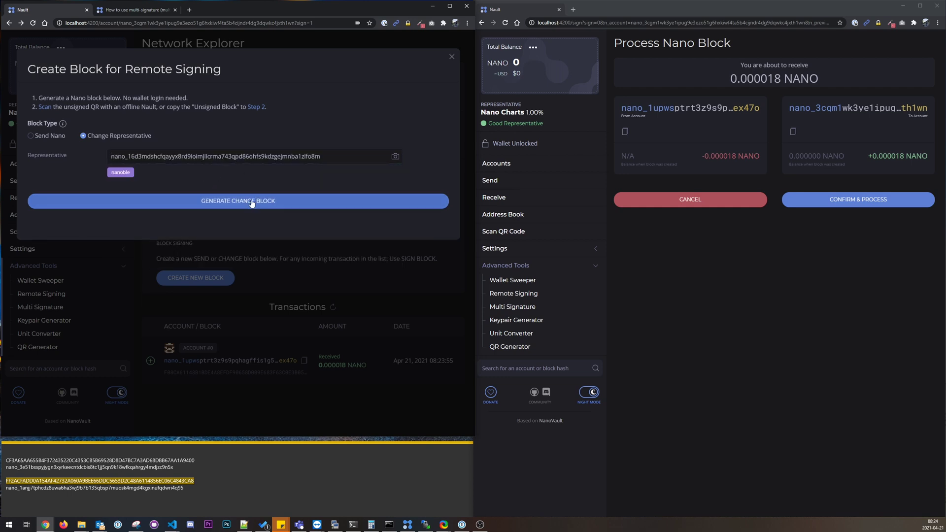
left_click(231, 201)
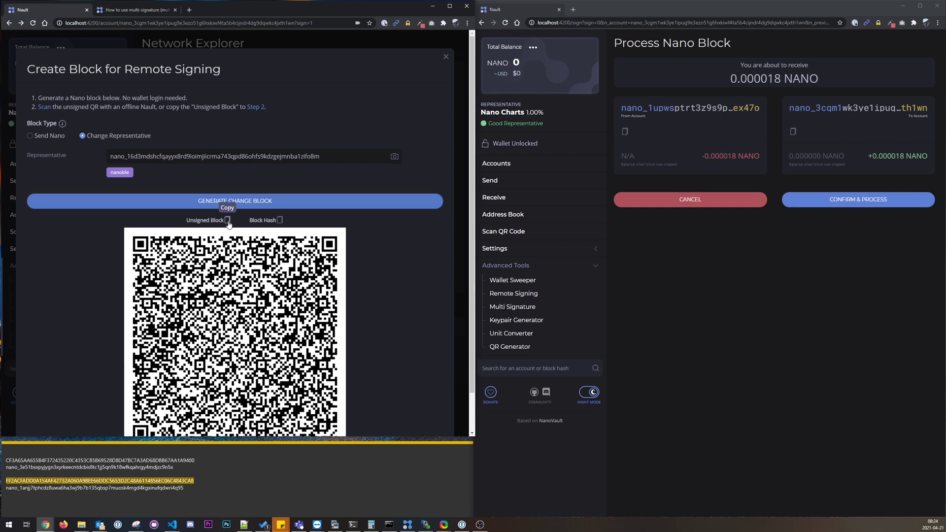
left_click(228, 220)
Step: Sign the pasted unsigned block with Multisig in the first window and copy its signing link
left_click(255, 106)
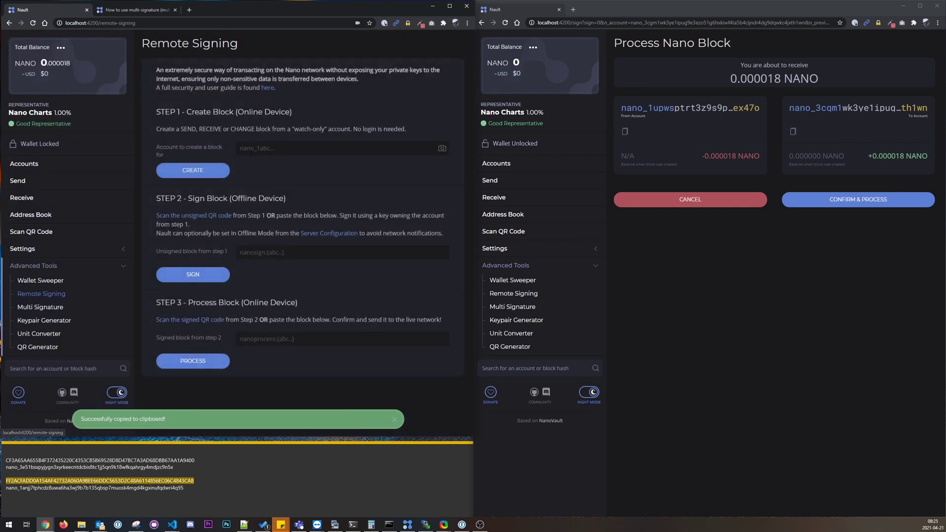
left_click(242, 253)
key("ctrl+v")
left_click(219, 275)
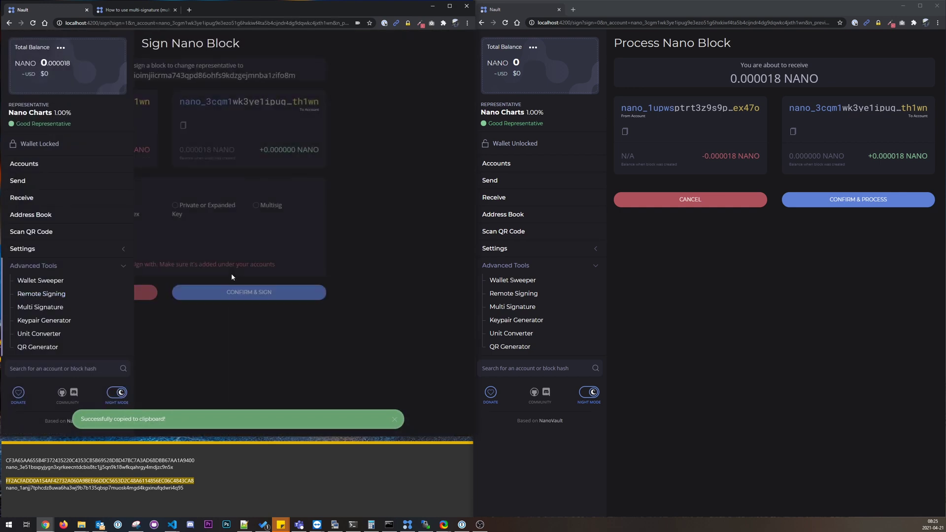
left_click(394, 205)
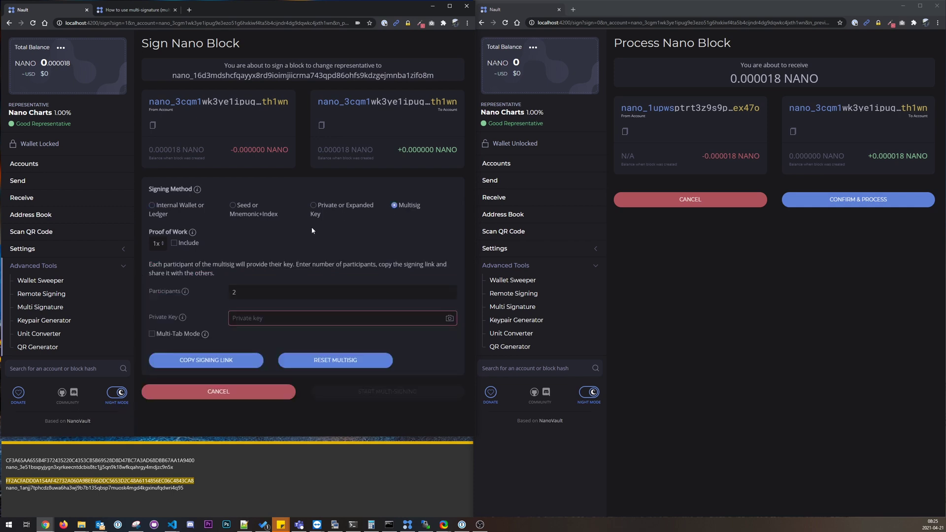
left_click(210, 361)
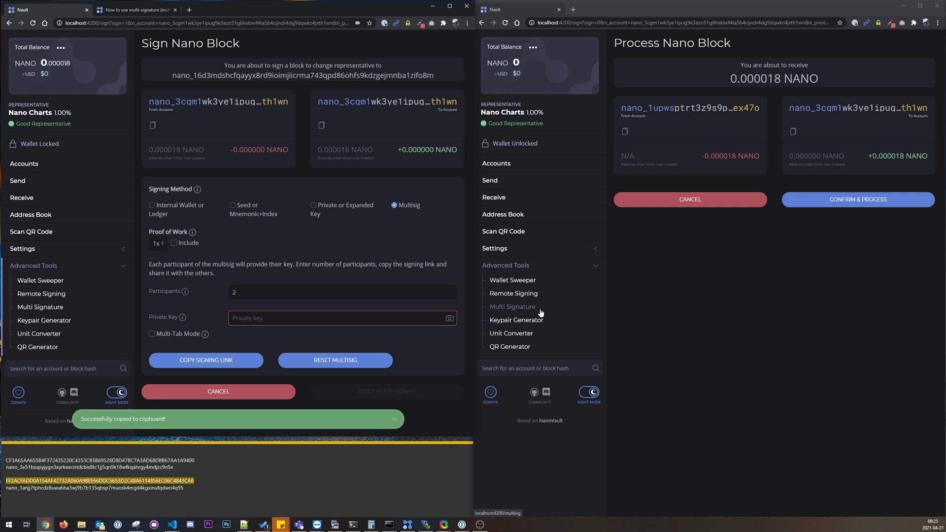
Step: Open the shared signing data for co-signing under Multi Signature in the second window
left_click(517, 308)
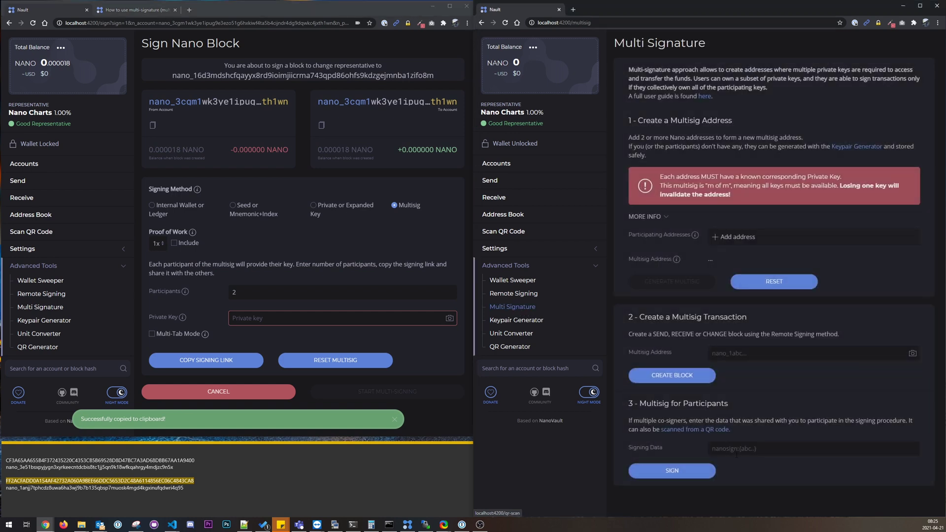
left_click(809, 449)
key("ctrl+v")
left_click(690, 470)
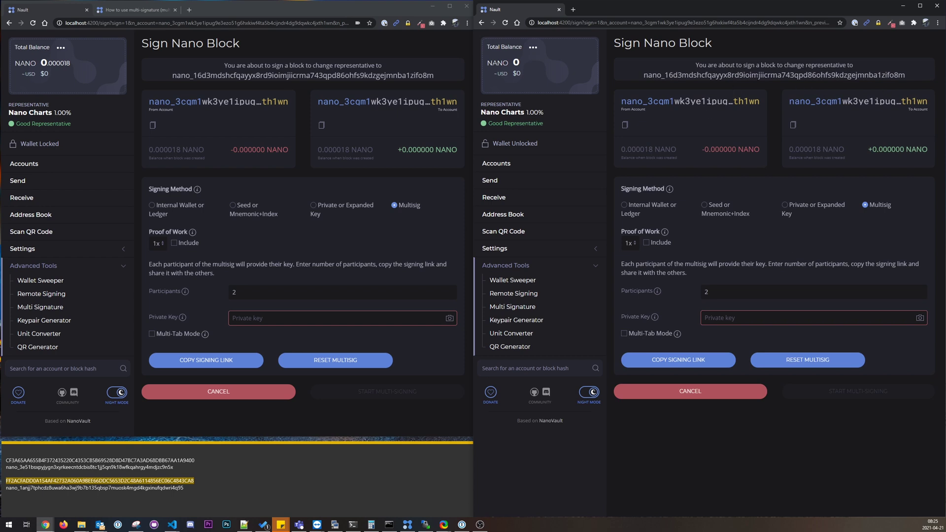
Step: Highlight, then clear, the change-representative notice text in the second window
left_click_drag(698, 65, 821, 65)
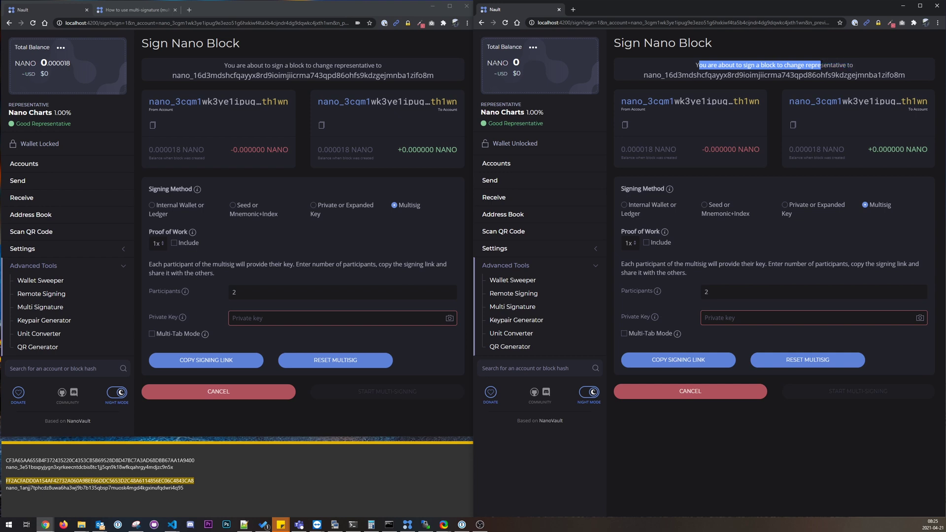
left_click(846, 64)
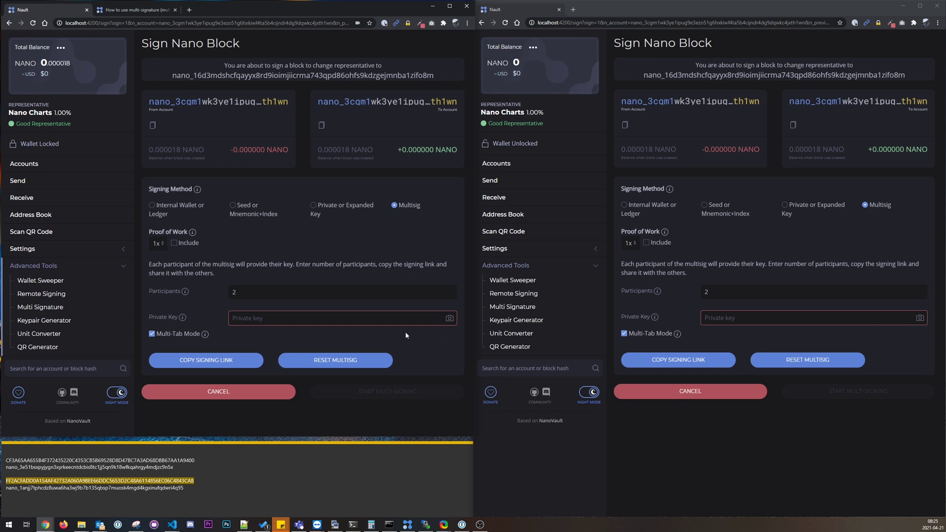
Step: Copy each participant's private key from the notes into its window's Private Key field
double_click(156, 461)
key("ctrl+c")
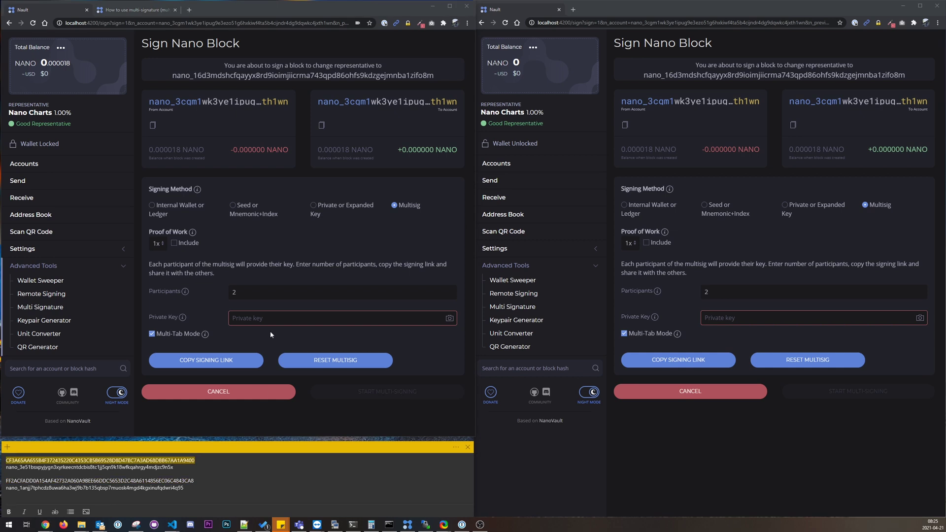
left_click(270, 318)
key("ctrl+v")
double_click(99, 480)
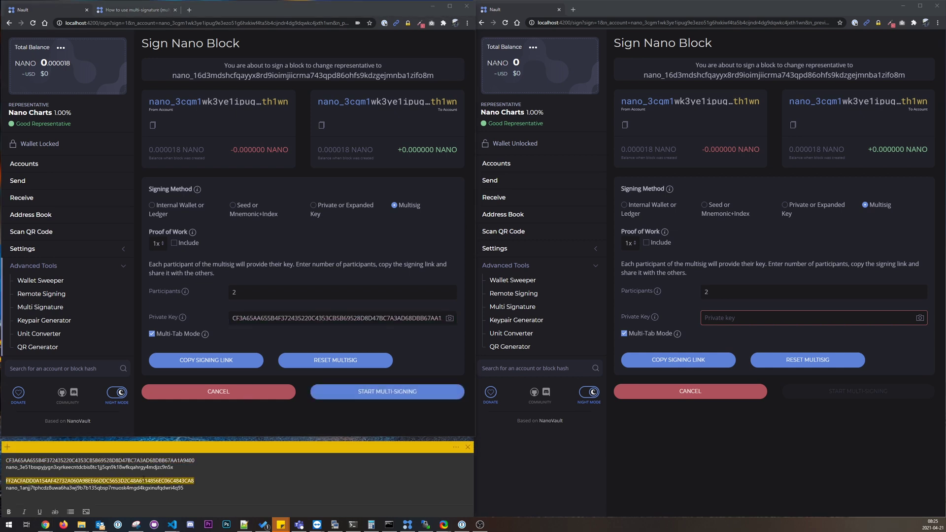
key("ctrl+c")
left_click(747, 319)
key("ctrl+v")
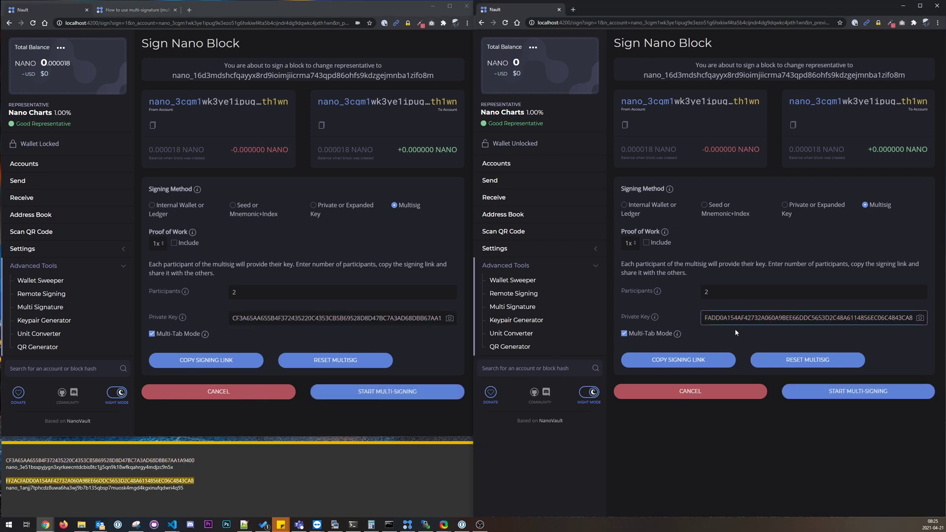
Step: Keep the second window's participant count at 2 and start multi-signing
double_click(723, 292)
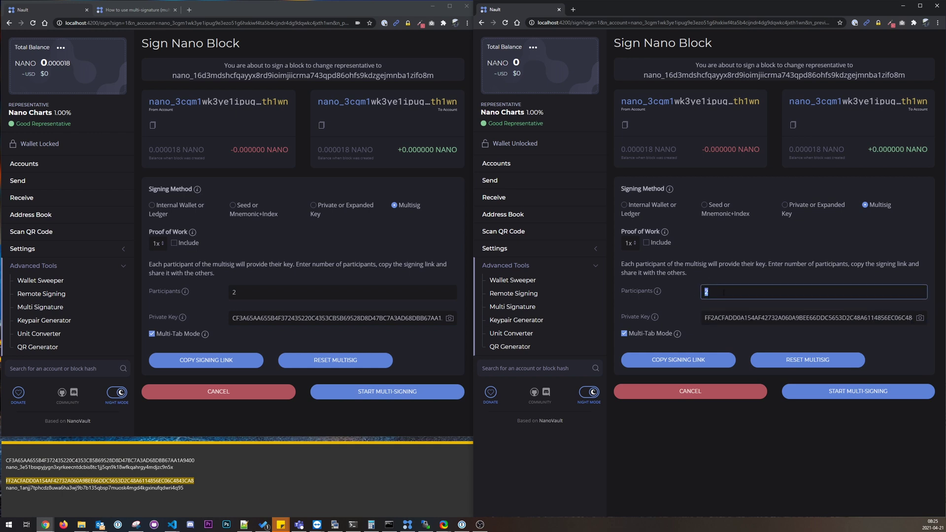
type("5")
left_click_drag(723, 291, 691, 297)
type("2")
left_click(386, 395)
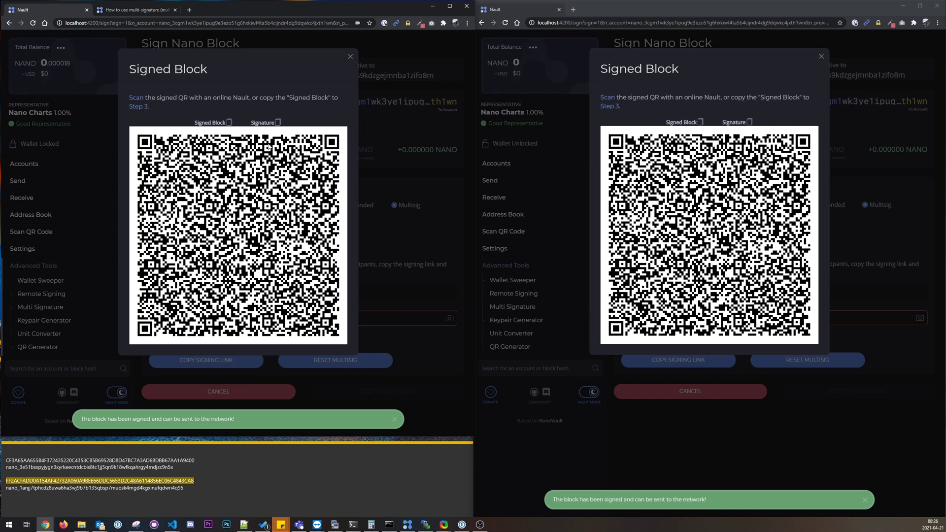
Step: Process and confirm the signed representative-change block, then view the account in Network Explorer
left_click(230, 122)
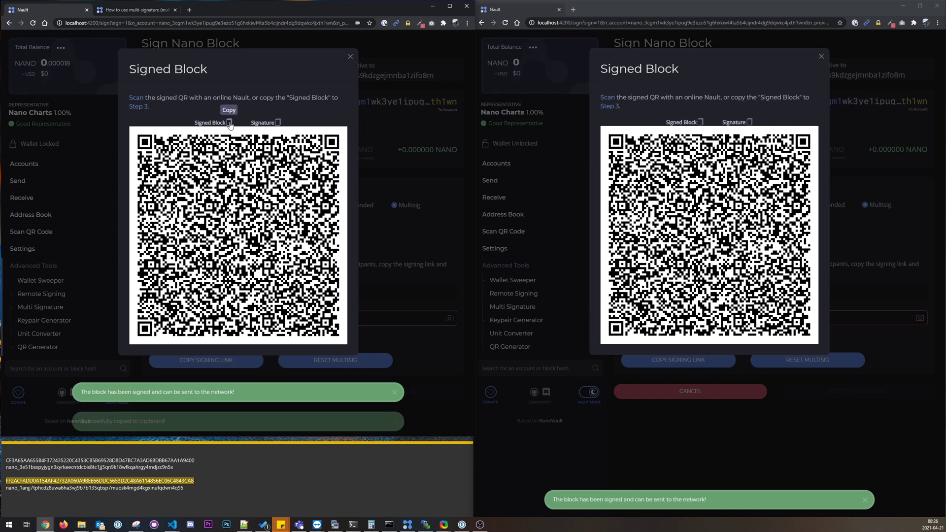
left_click(137, 107)
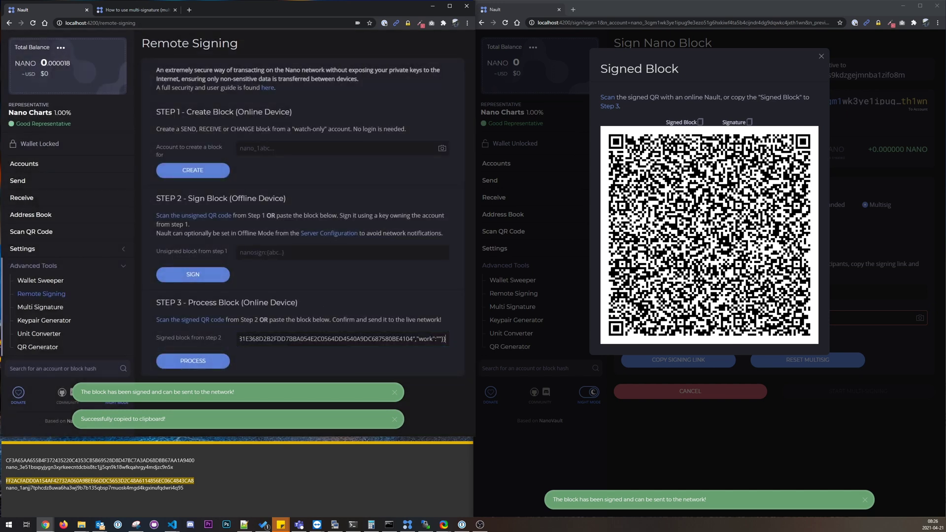
left_click(207, 356)
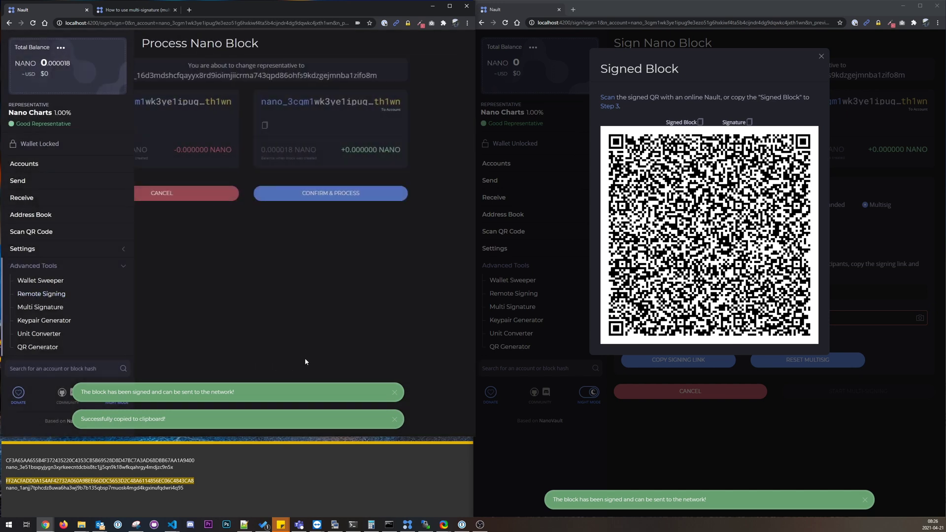
left_click(395, 394)
left_click(395, 419)
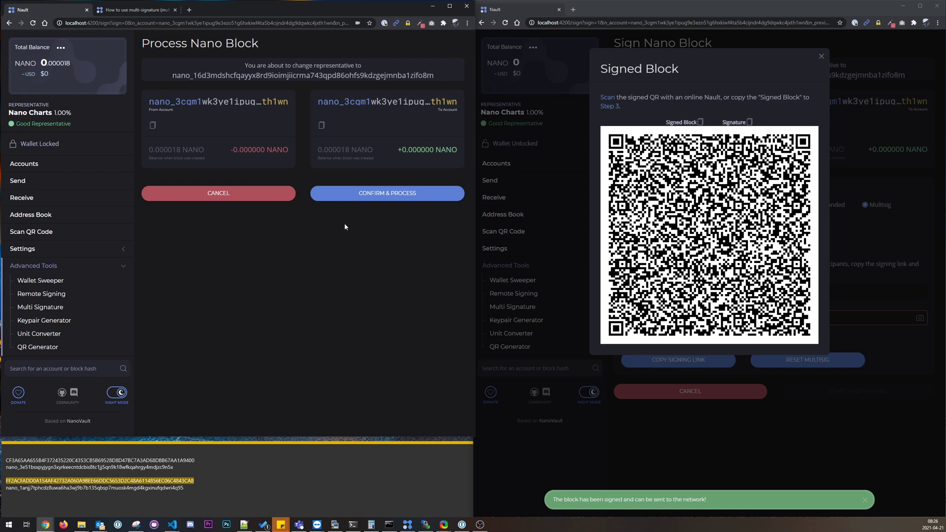
left_click(380, 193)
left_click(306, 219)
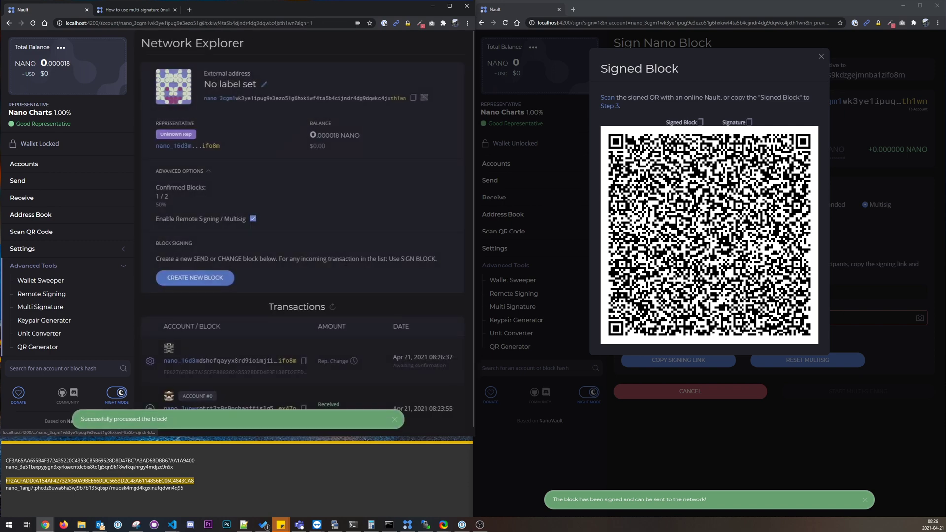
Step: Dismiss the second window's Signed Block dialog and return the first window to the empty Multi Signature page
scroll(363, 327, "down", 1)
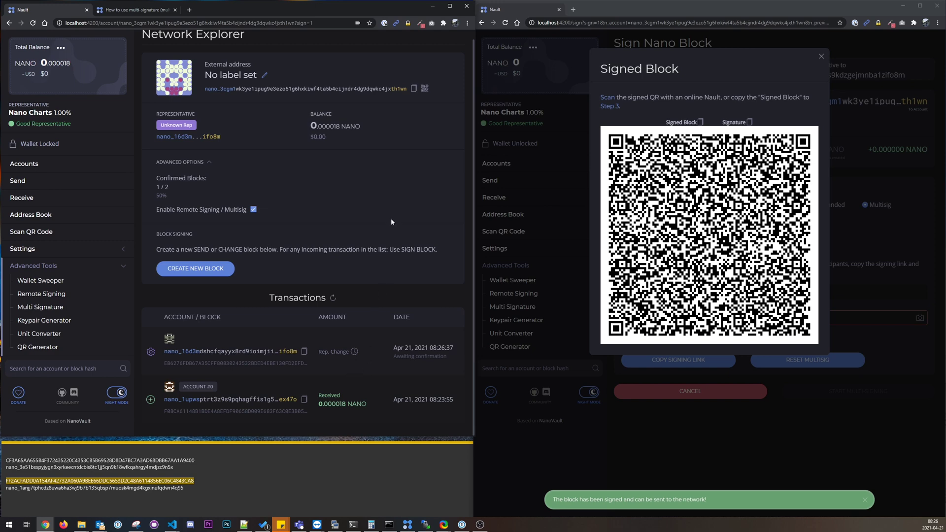
left_click(821, 57)
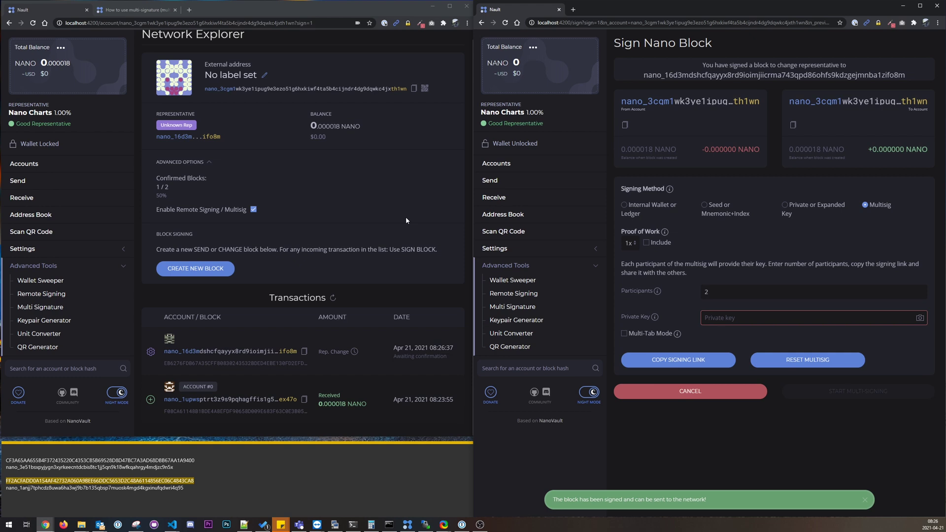
left_click(40, 307)
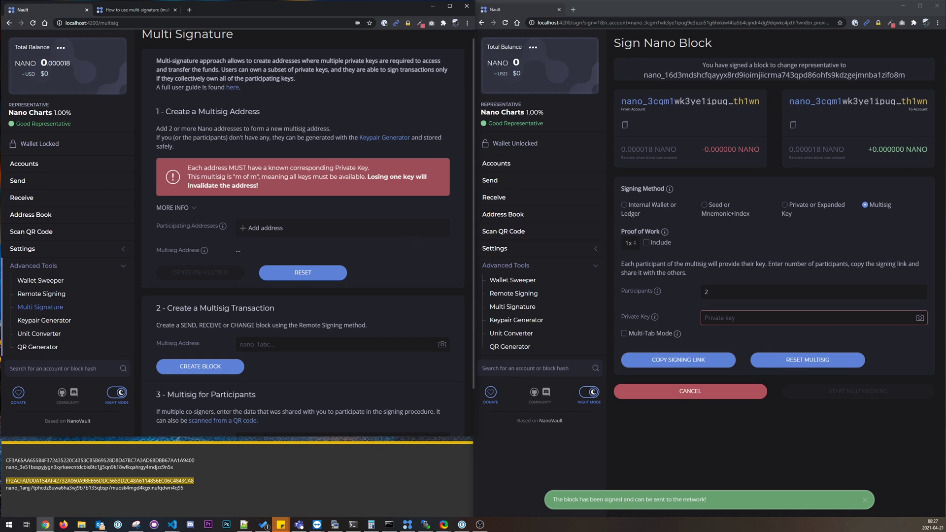
key("alt+Tab")
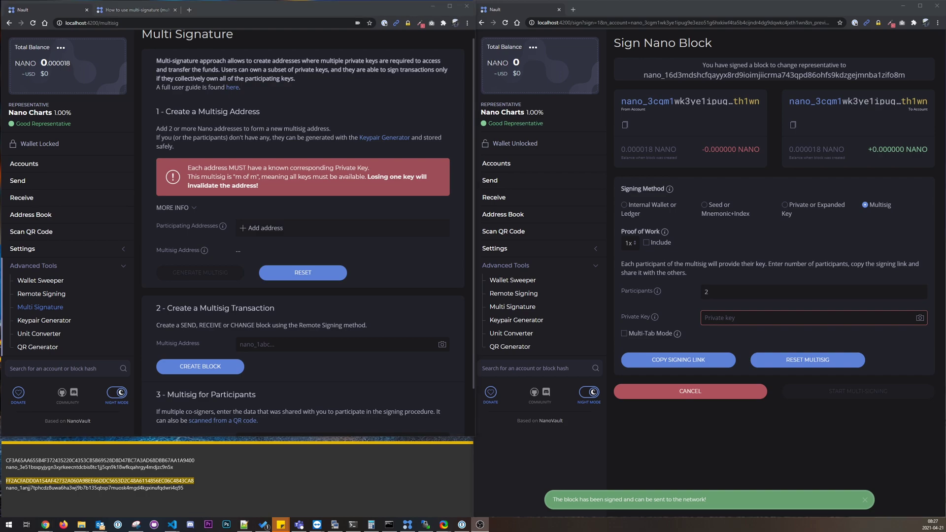